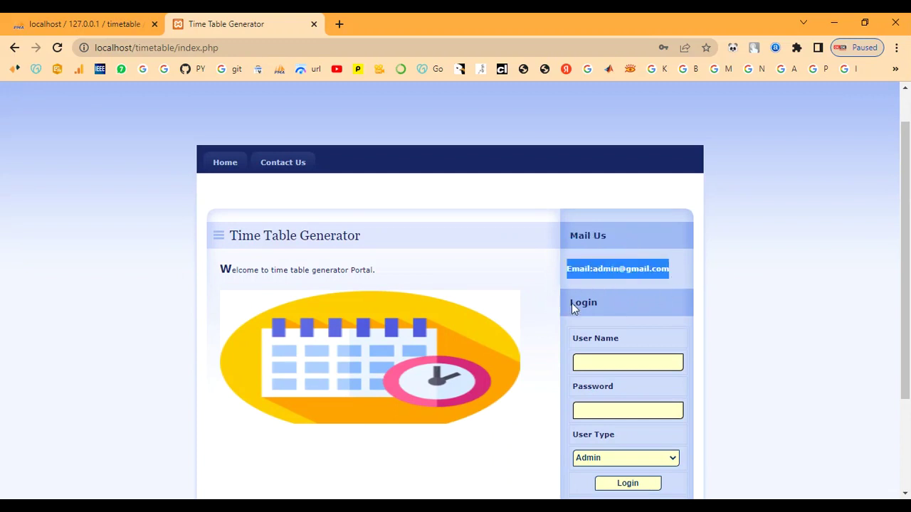
Enter admin as the user name in the portal's login form
{"action": "left_click_drag", "start_coordinate": [573, 307], "coordinate": [602, 307]}
{"action": "left_click_drag", "start_coordinate": [568, 340], "coordinate": [620, 383]}
{"action": "left_click", "coordinate": [617, 365]}
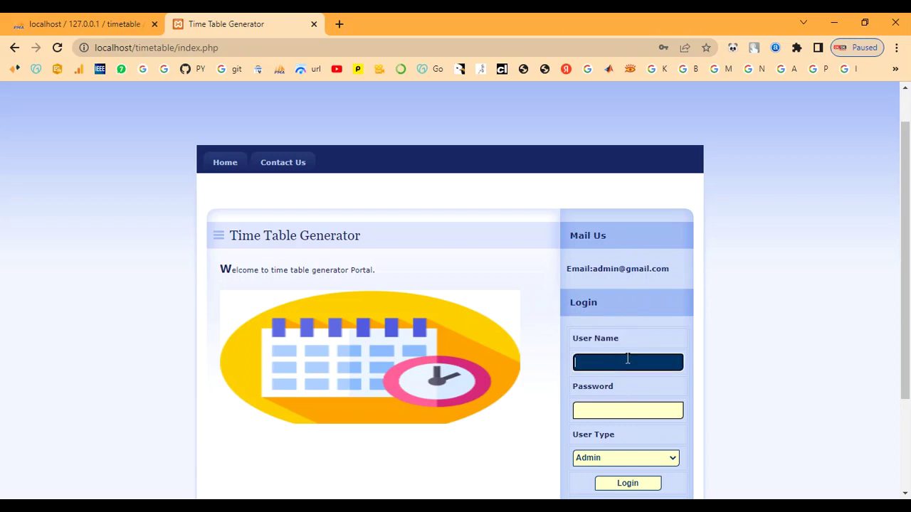
{"action": "type", "text": "admin"}
{"action": "key", "text": "Tab"}
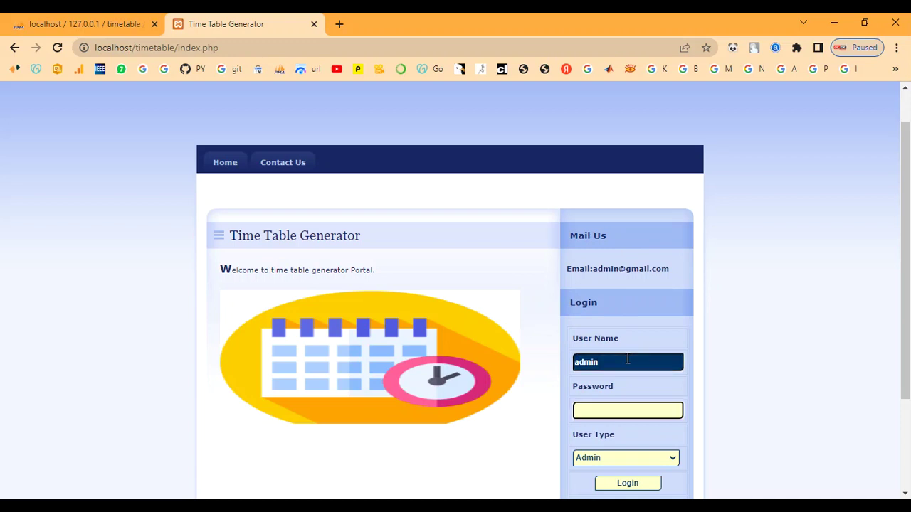
Enter the account password in the login form, correcting the first entry
{"action": "type", "text": "a"}
{"action": "key", "text": "BackSpace"}
{"action": "key", "text": "BackSpace"}
{"action": "key", "text": "BackSpace"}
{"action": "key", "text": "BackSpace"}
{"action": "key", "text": "BackSpace"}
{"action": "type", "text": "a"}
Log in with the Admin user type and decline to save the password in the browser
{"action": "left_click", "coordinate": [623, 459]}
{"action": "left_click", "coordinate": [621, 471]}
{"action": "scroll", "coordinate": [615, 448], "scroll_direction": "down", "scroll_amount": 1}
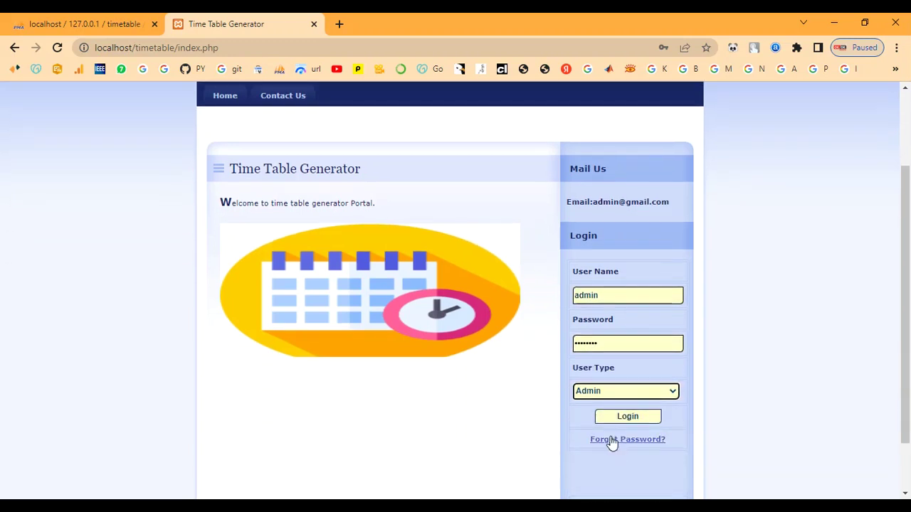
{"action": "left_click", "coordinate": [617, 420]}
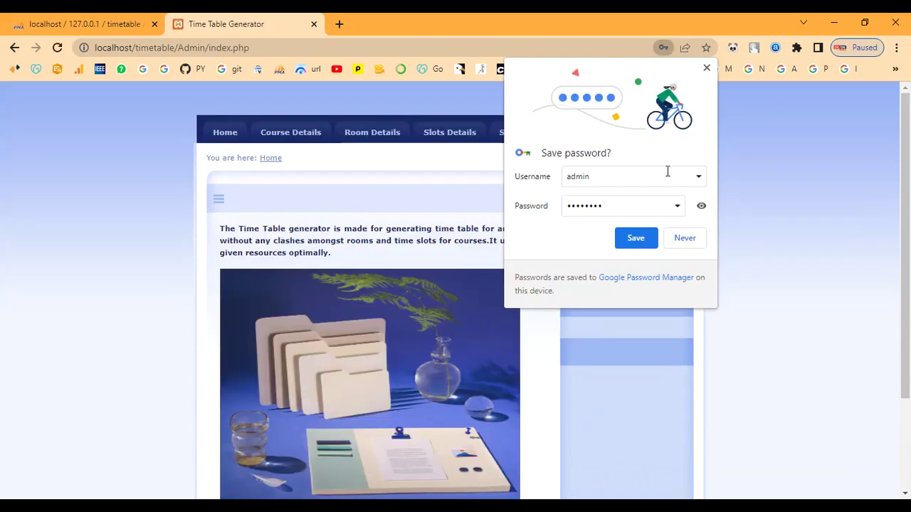
{"action": "left_click", "coordinate": [682, 238]}
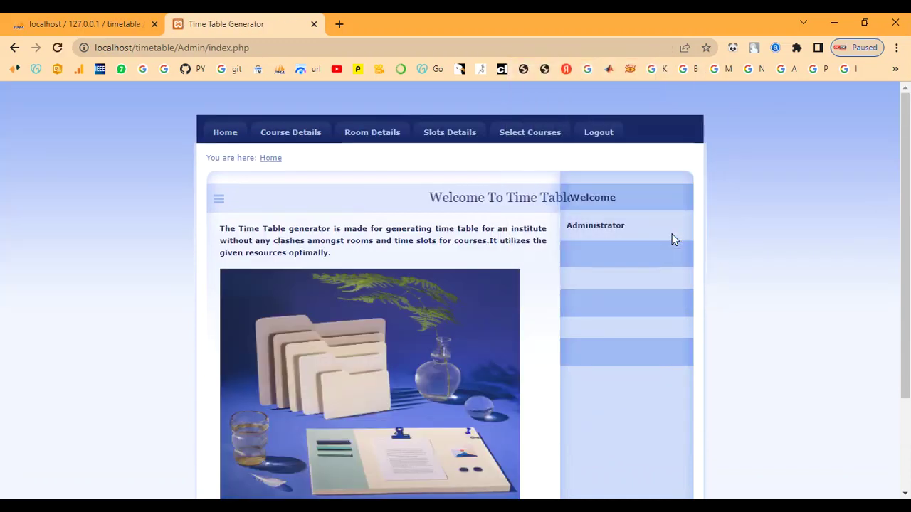
{"action": "left_click_drag", "start_coordinate": [389, 196], "coordinate": [497, 199]}
{"action": "left_click", "coordinate": [473, 256]}
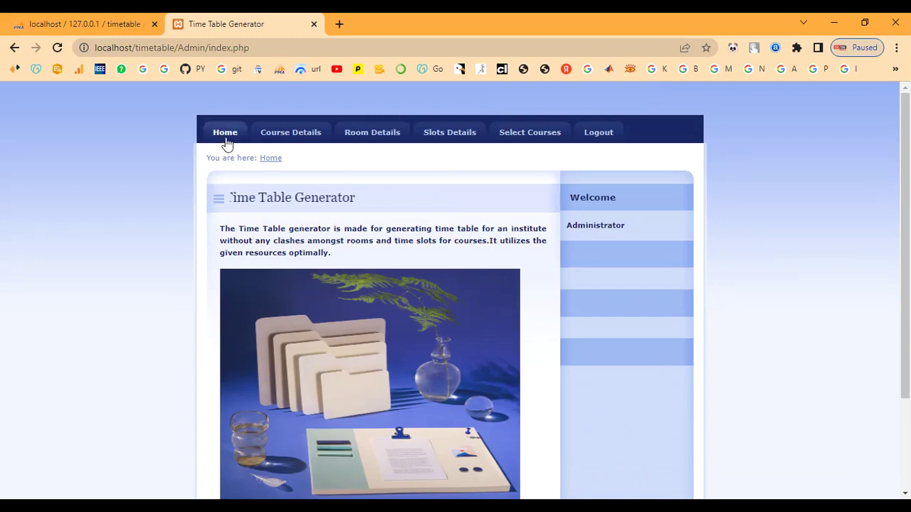
{"action": "scroll", "coordinate": [571, 286], "scroll_direction": "down", "scroll_amount": 2}
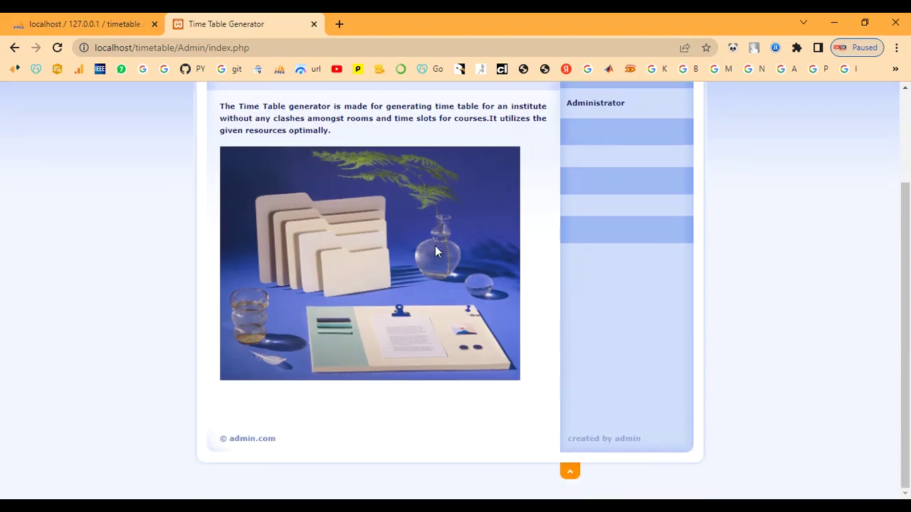
{"action": "scroll", "coordinate": [366, 287], "scroll_direction": "up", "scroll_amount": 2}
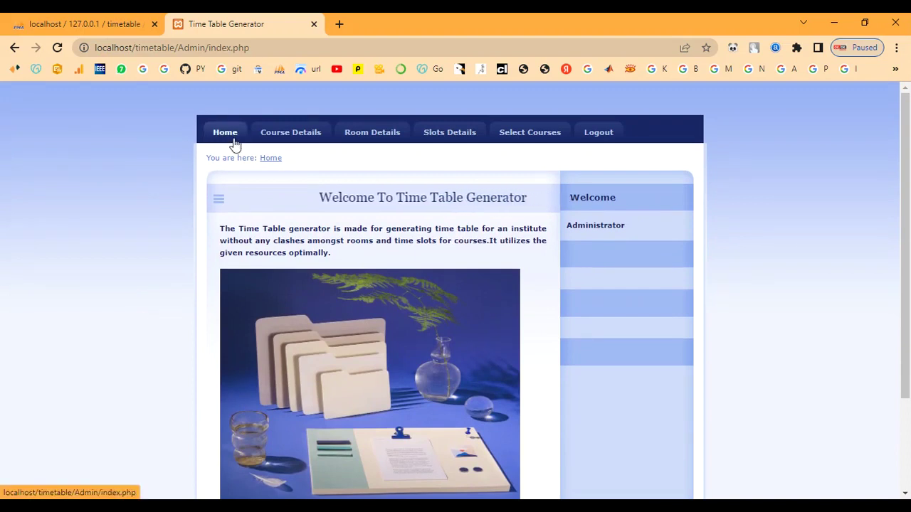
Start a new course entry named Information Technology with 50 students and the odd semester type
{"action": "left_click", "coordinate": [292, 137]}
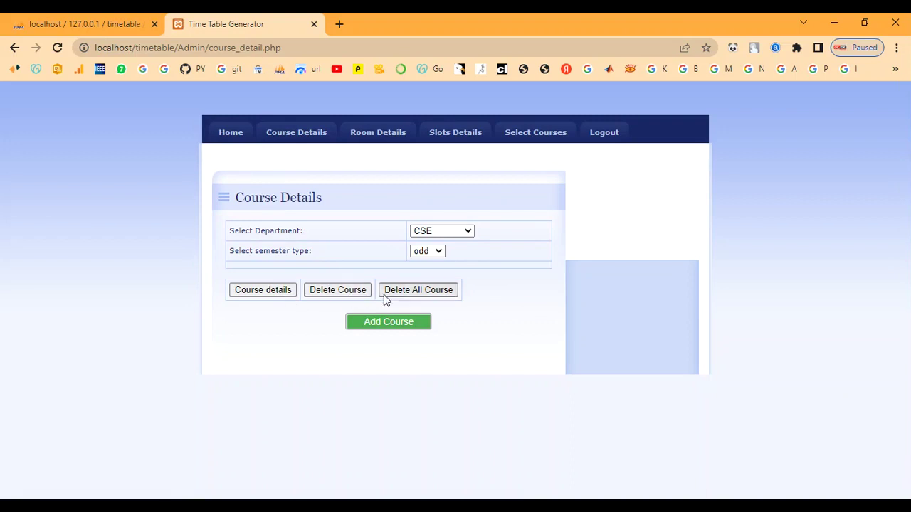
{"action": "left_click", "coordinate": [372, 331]}
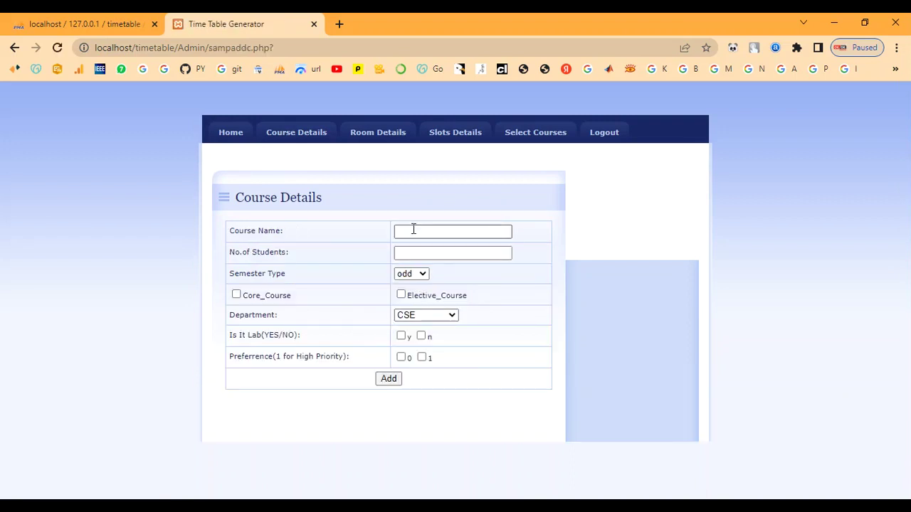
{"action": "left_click", "coordinate": [408, 231]}
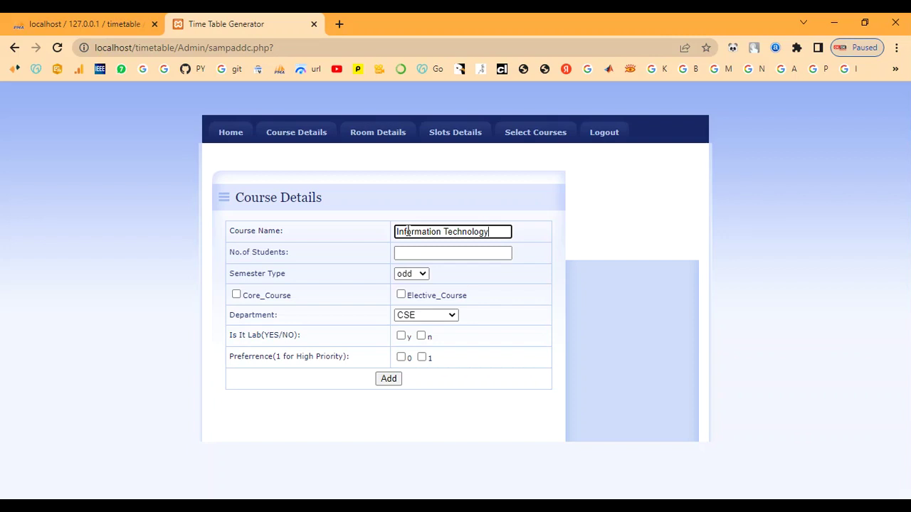
{"action": "key", "text": "Tab"}
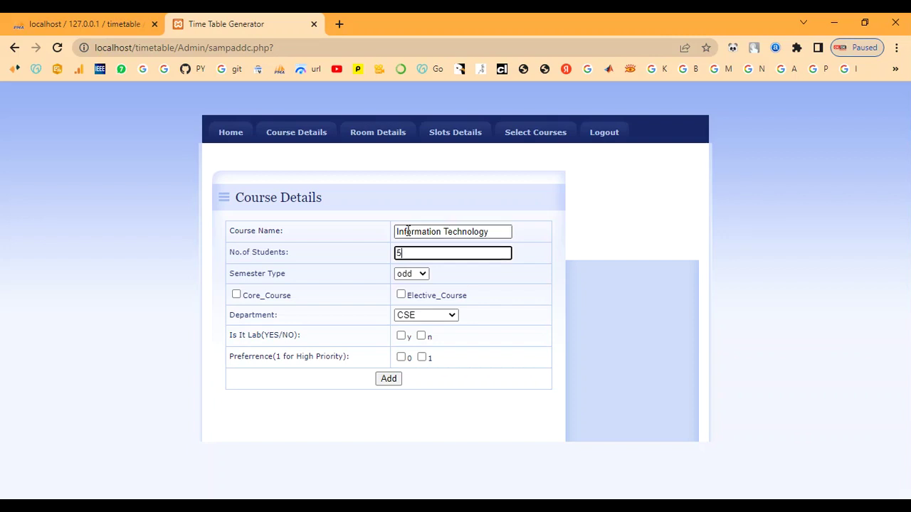
{"action": "key", "text": "Tab"}
{"action": "left_click", "coordinate": [419, 275]}
{"action": "left_click", "coordinate": [419, 286]}
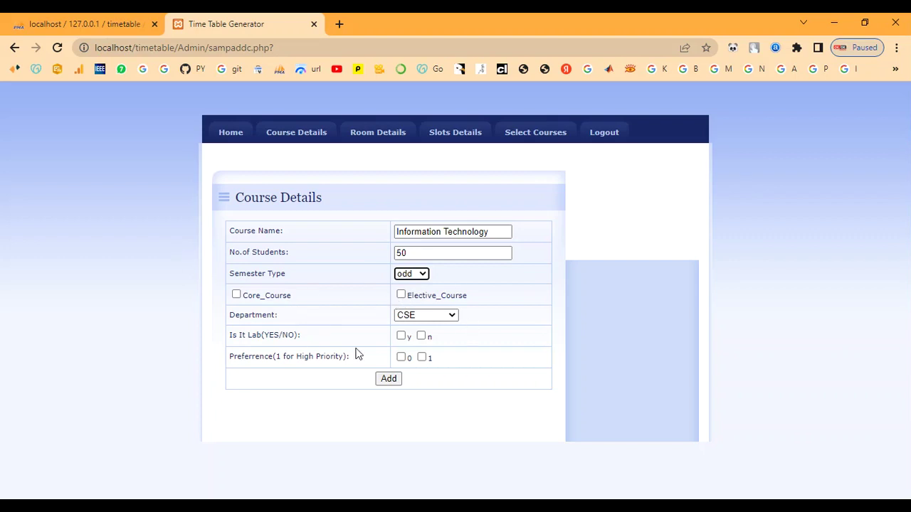
Mark the course as a core course for semester 8 and assign it to the CSE department
{"action": "left_click", "coordinate": [236, 295]}
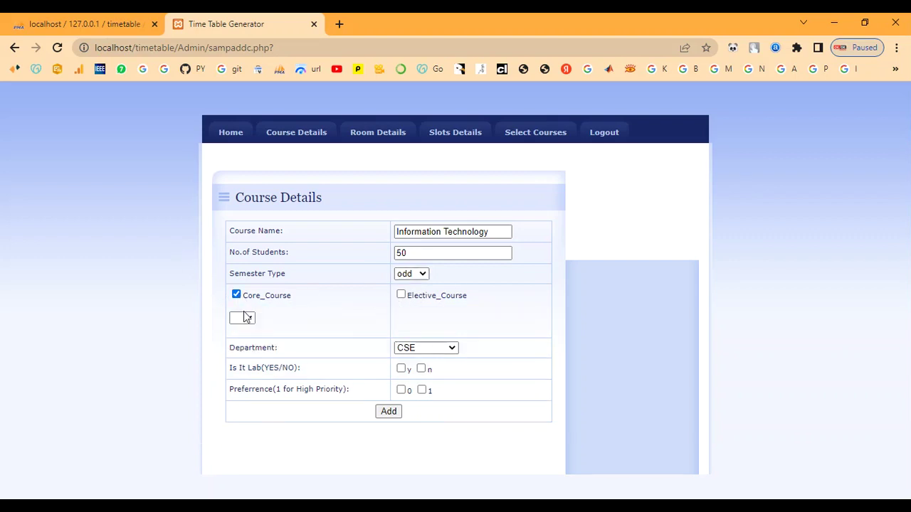
{"action": "left_click", "coordinate": [246, 318]}
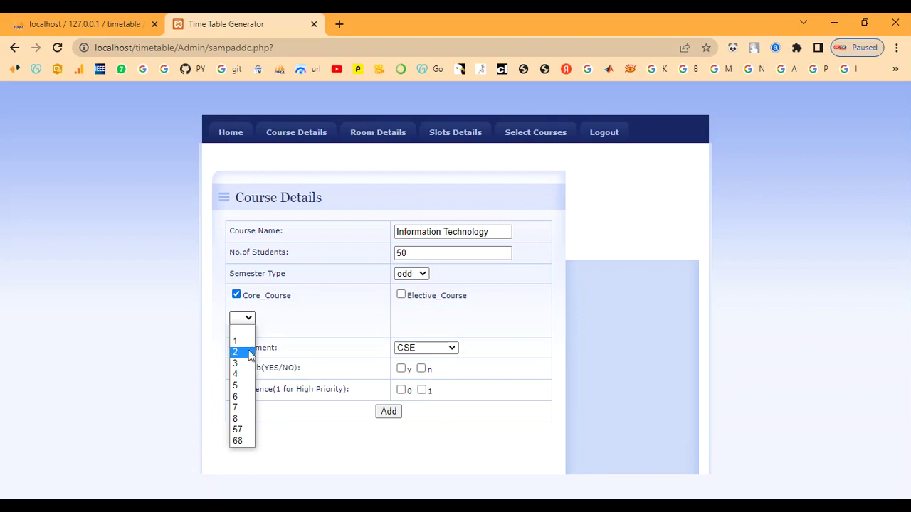
{"action": "left_click", "coordinate": [242, 419]}
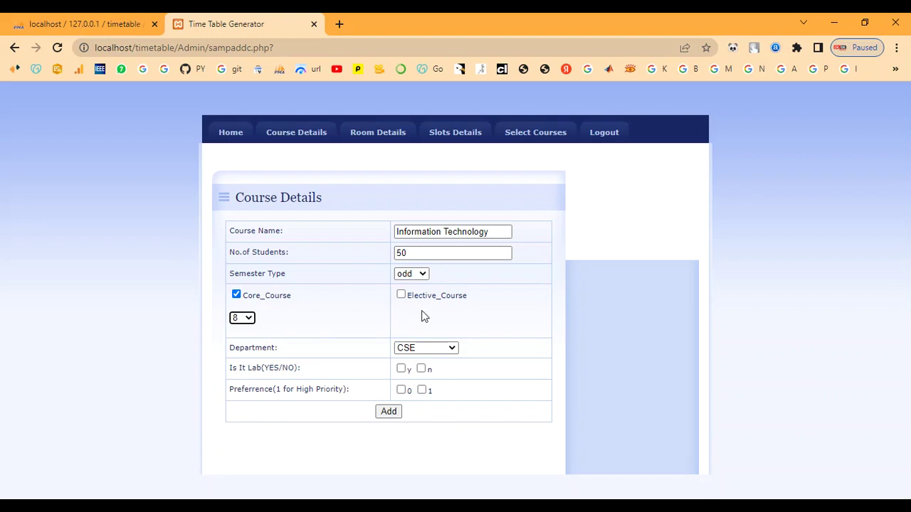
{"action": "left_click", "coordinate": [429, 348]}
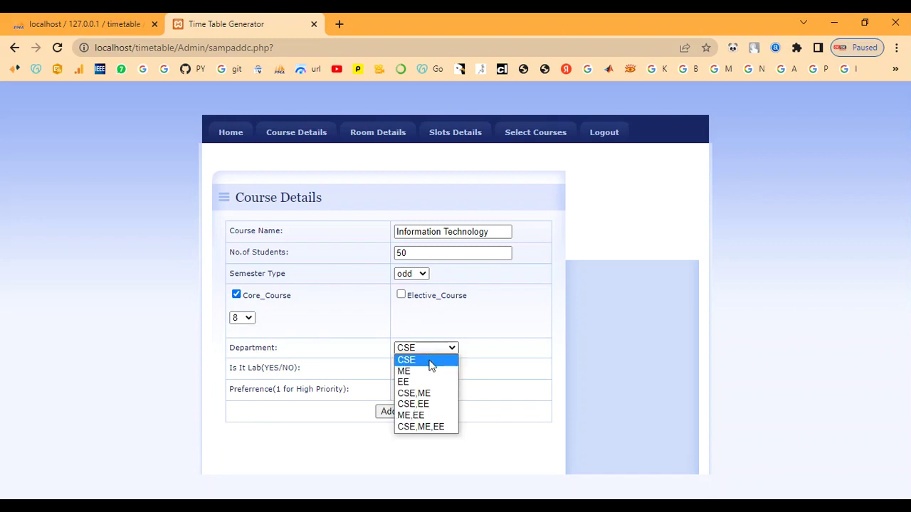
{"action": "left_click", "coordinate": [428, 360]}
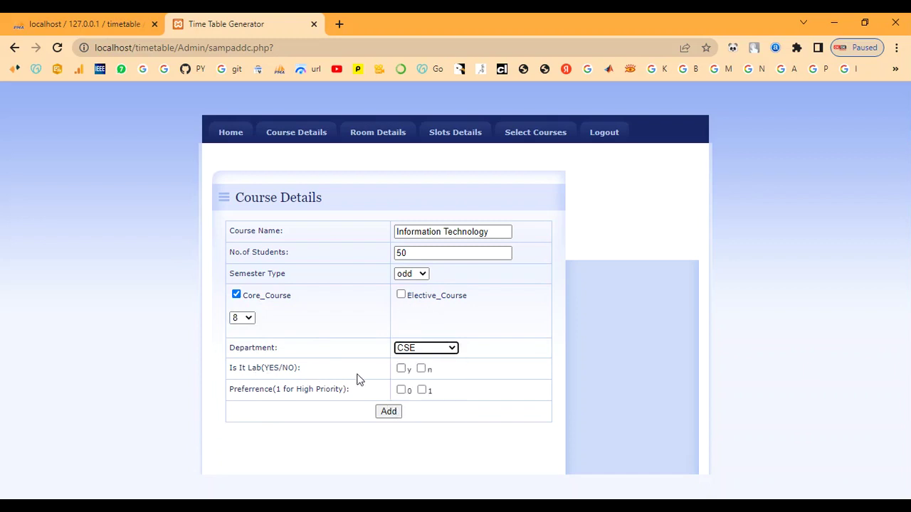
Mark the course as a lab, enable D1, and choose Computer_Lab(Ground_Floor) as the first lab room
{"action": "left_click", "coordinate": [402, 369]}
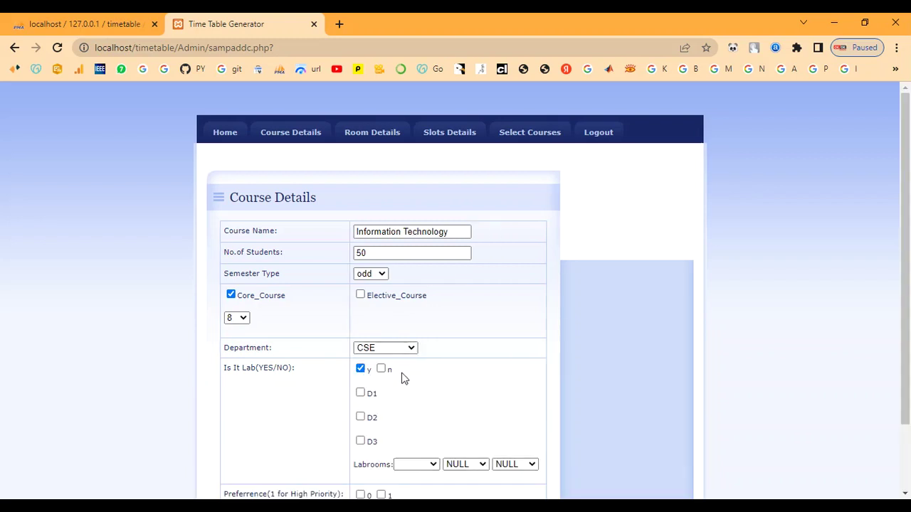
{"action": "scroll", "coordinate": [399, 379], "scroll_direction": "down", "scroll_amount": 1}
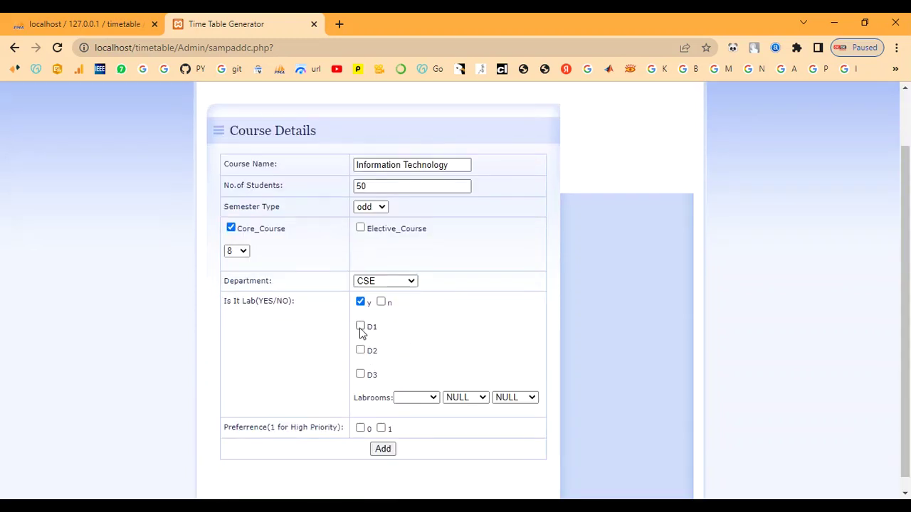
{"action": "left_click", "coordinate": [421, 400]}
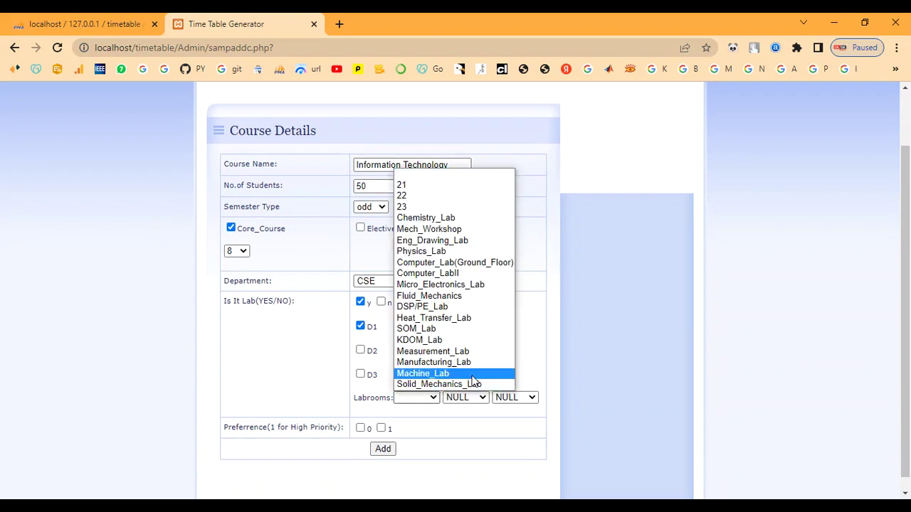
{"action": "left_click", "coordinate": [449, 264]}
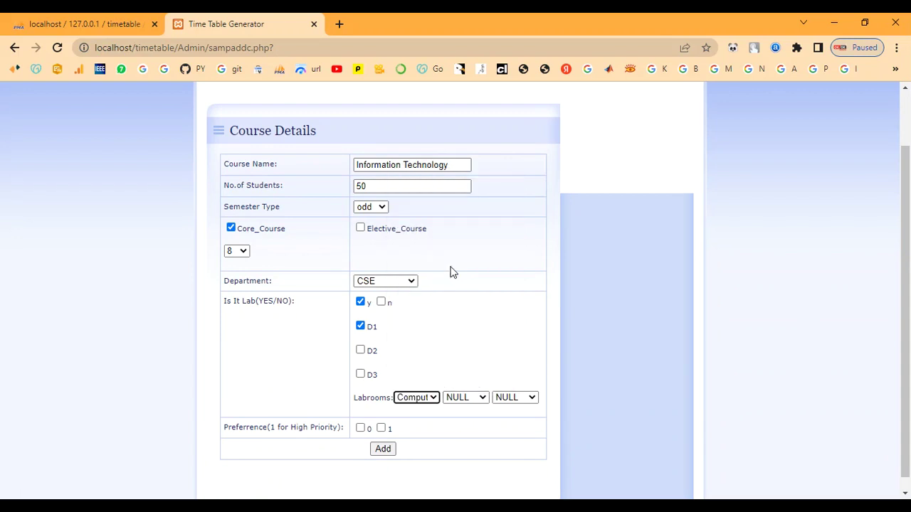
Set the second lab room to Computer_Lab(Ground_Floor), enabling D2 for the selection and clearing it again
{"action": "left_click", "coordinate": [360, 349]}
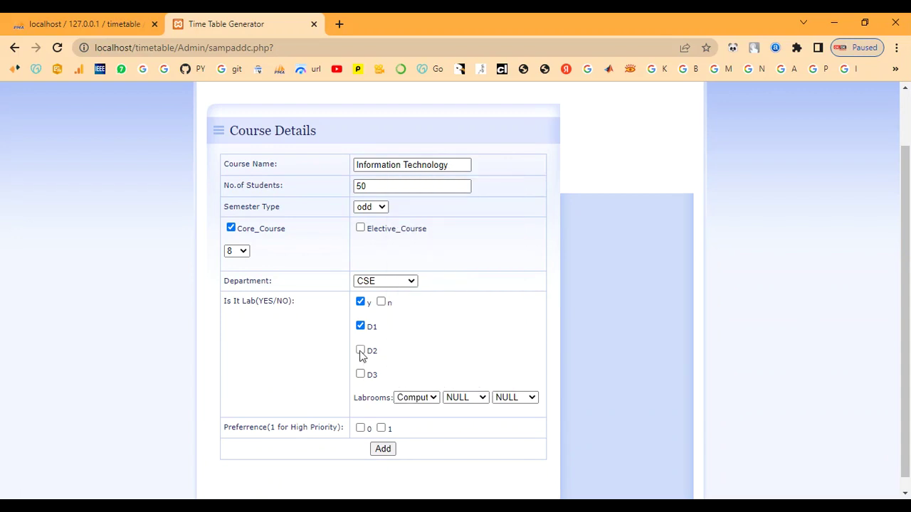
{"action": "left_click", "coordinate": [463, 398]}
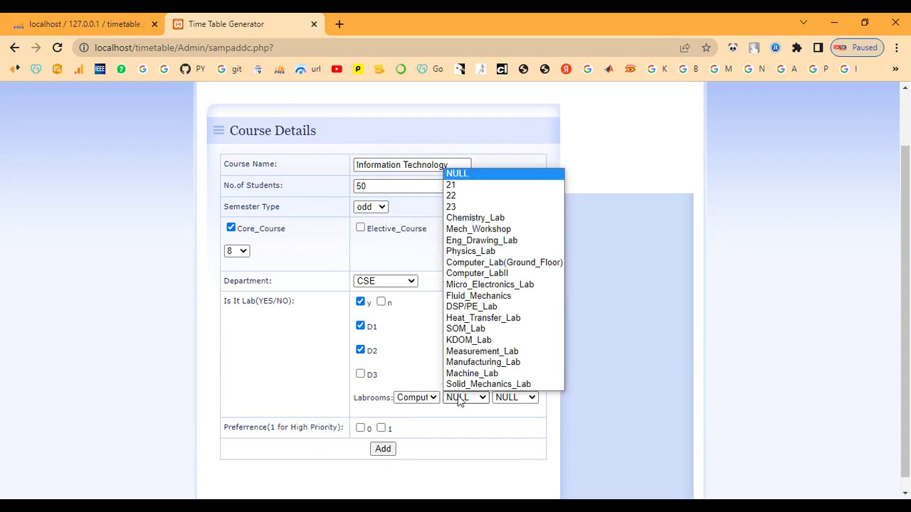
{"action": "left_click", "coordinate": [487, 264]}
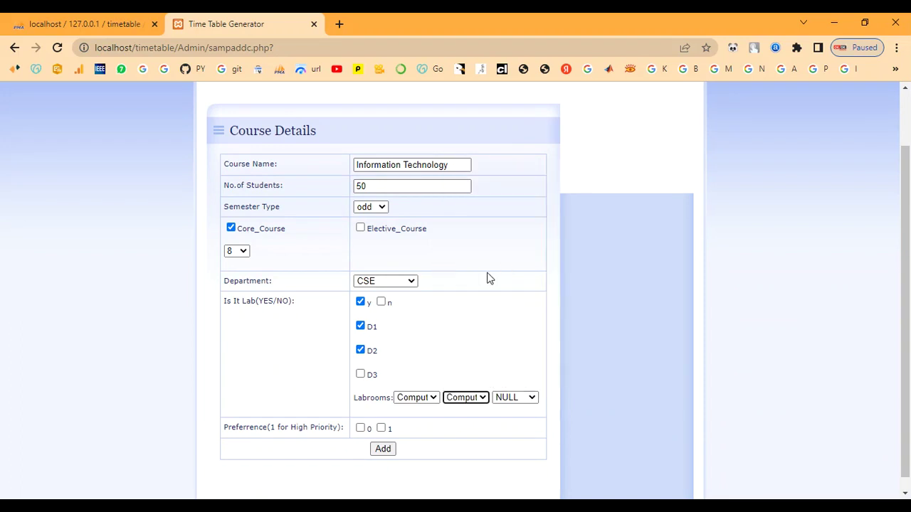
{"action": "left_click", "coordinate": [361, 350]}
Set the course preference to 1 for high priority
{"action": "scroll", "coordinate": [431, 388], "scroll_direction": "down", "scroll_amount": 1}
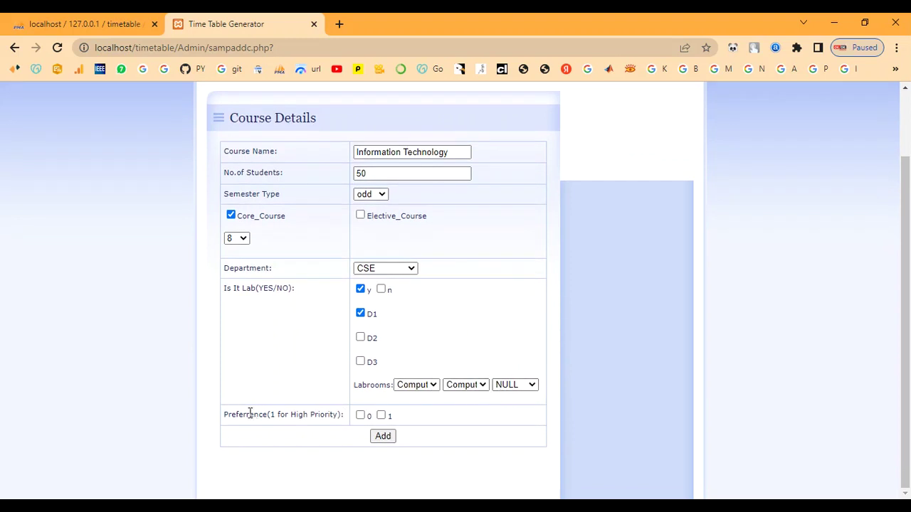
{"action": "left_click_drag", "start_coordinate": [249, 415], "coordinate": [332, 418]}
{"action": "left_click", "coordinate": [331, 419]}
{"action": "left_click", "coordinate": [359, 417]}
{"action": "left_click", "coordinate": [382, 417]}
{"action": "scroll", "coordinate": [382, 417], "scroll_direction": "down", "scroll_amount": 1}
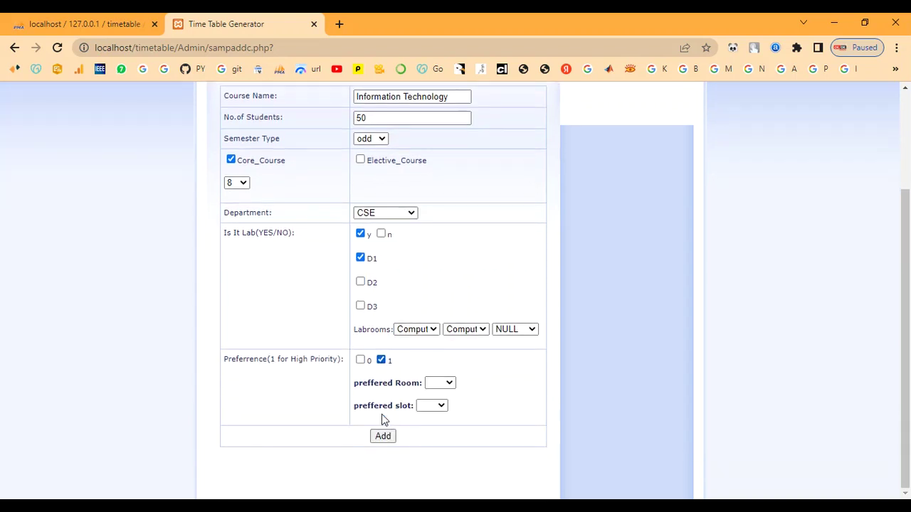
Check the available preferred slots and choose 22 as the course's preferred room
{"action": "left_click", "coordinate": [440, 384]}
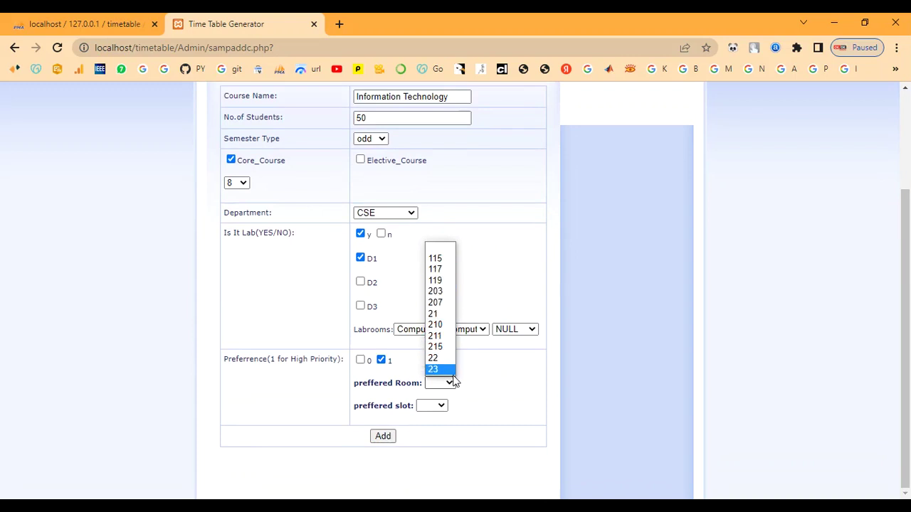
{"action": "left_click", "coordinate": [437, 407]}
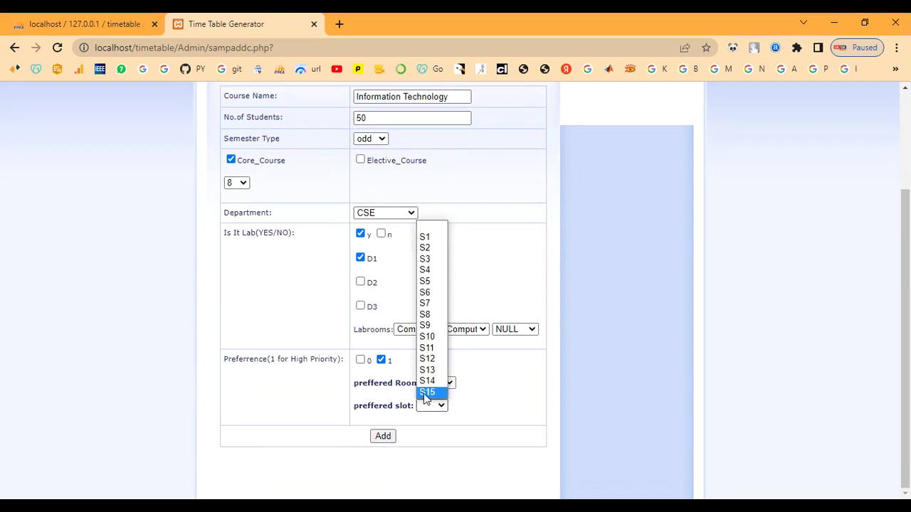
{"action": "left_click", "coordinate": [441, 396]}
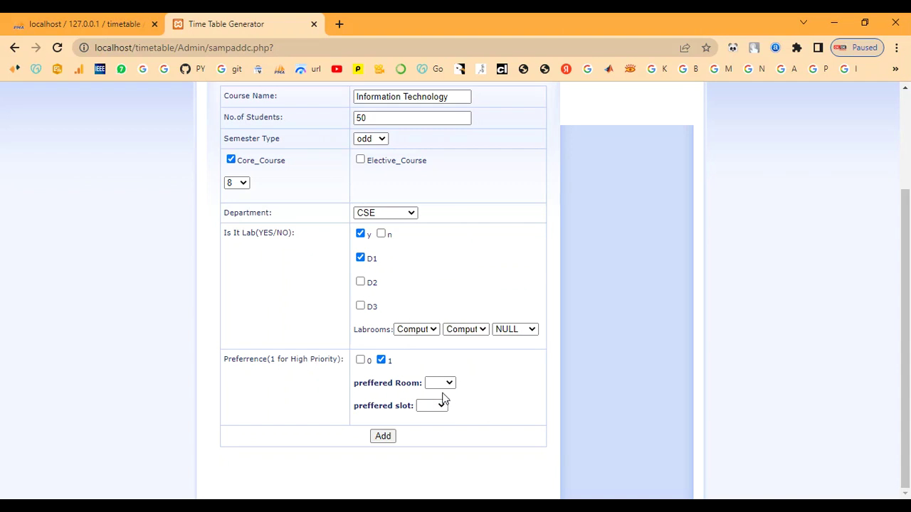
{"action": "left_click", "coordinate": [439, 384]}
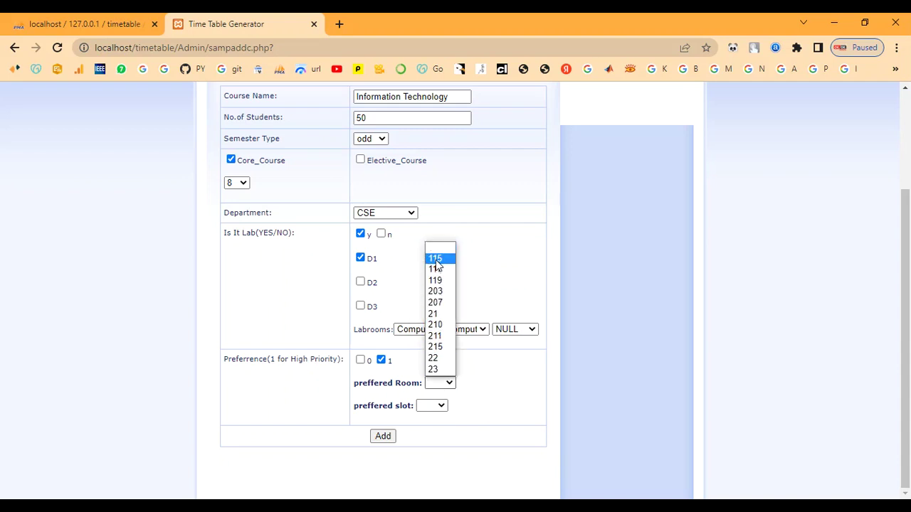
{"action": "left_click", "coordinate": [443, 359]}
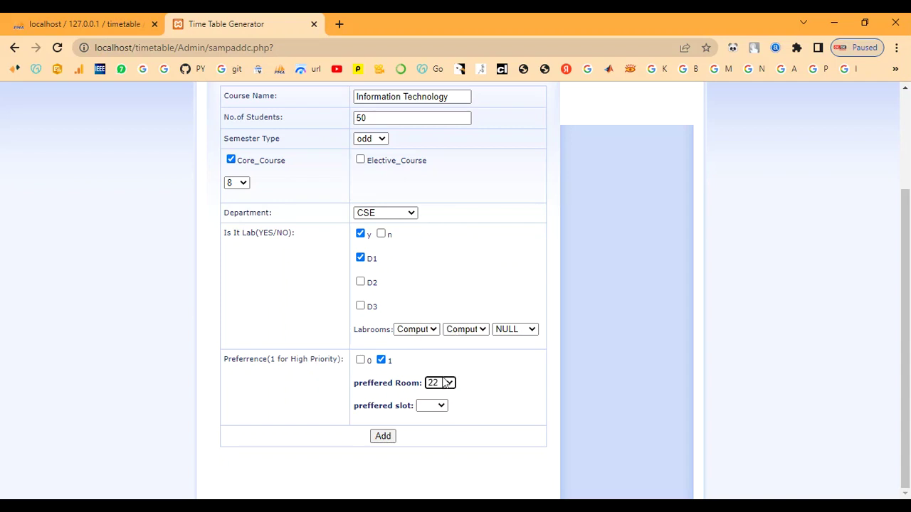
Leave the preferred slot and room lists and switch the course preference to 0
{"action": "left_click", "coordinate": [435, 406]}
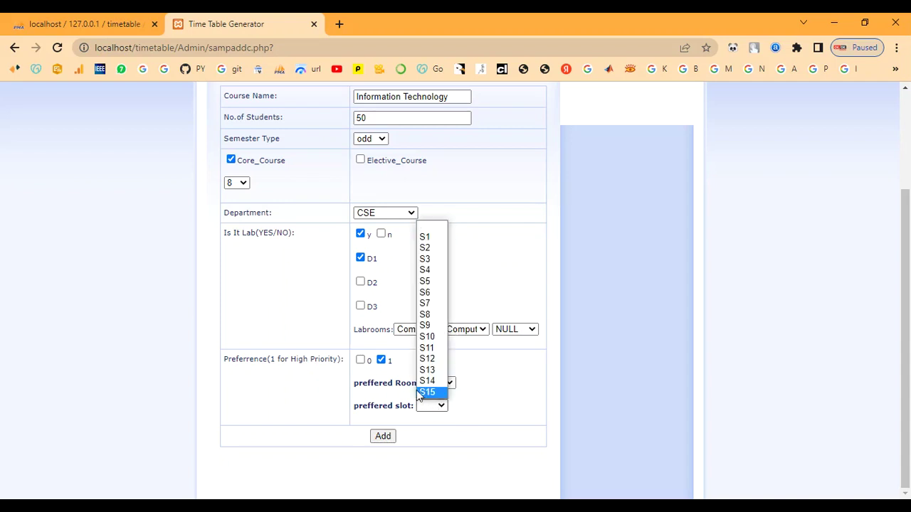
{"action": "left_click", "coordinate": [496, 392]}
{"action": "left_click", "coordinate": [440, 384]}
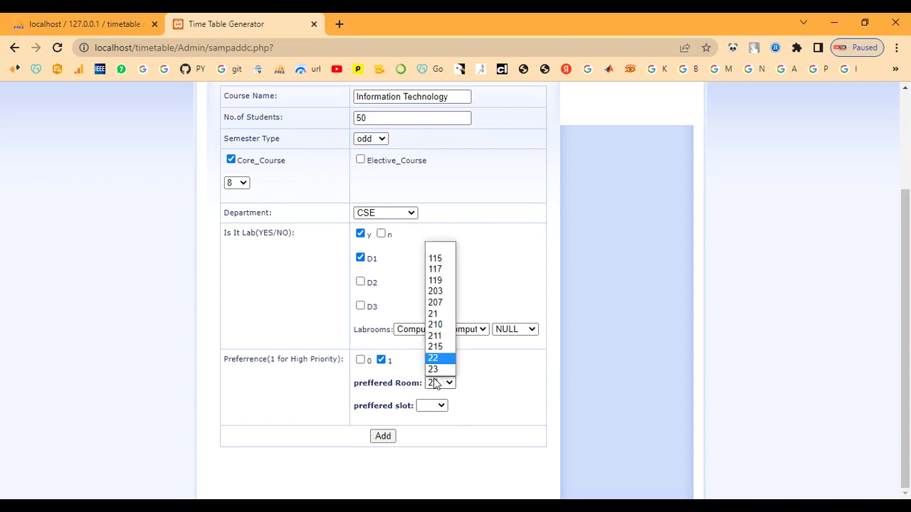
{"action": "left_click", "coordinate": [360, 360]}
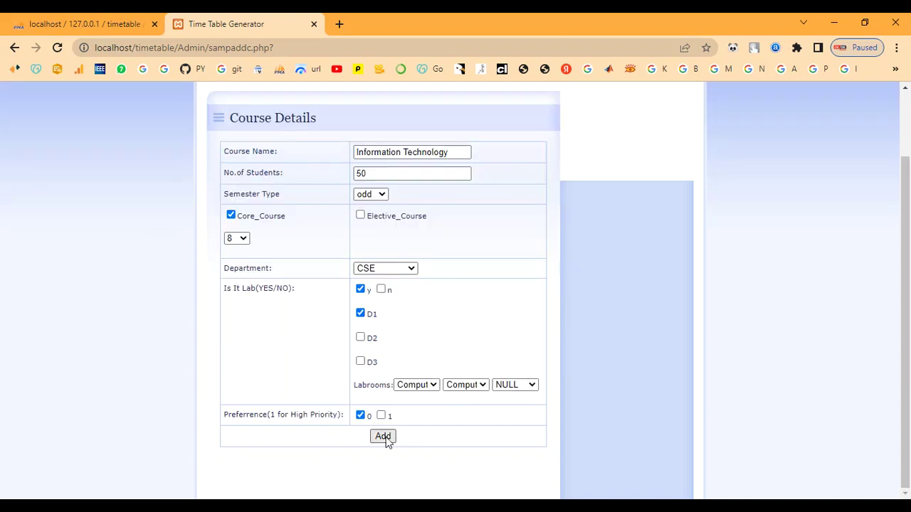
Add the Information Technology course with the entered details and return to the course details page
{"action": "left_click", "coordinate": [383, 436]}
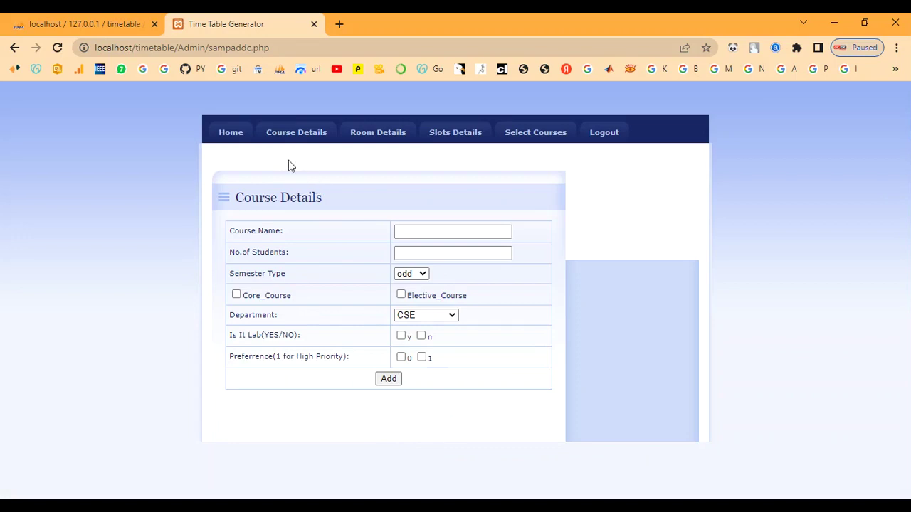
{"action": "left_click", "coordinate": [293, 136]}
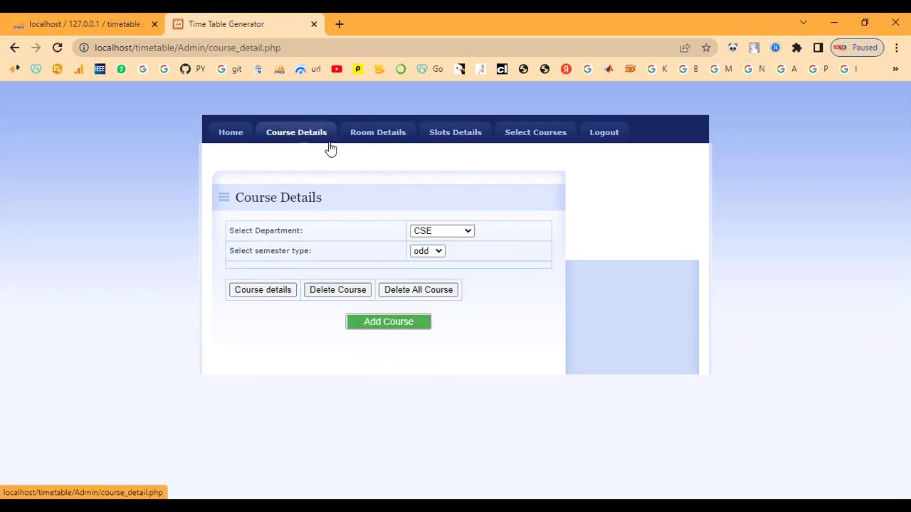
Look through the list of classrooms and labs in the room details
{"action": "left_click", "coordinate": [374, 138]}
{"action": "scroll", "coordinate": [336, 273], "scroll_direction": "down", "scroll_amount": 4}
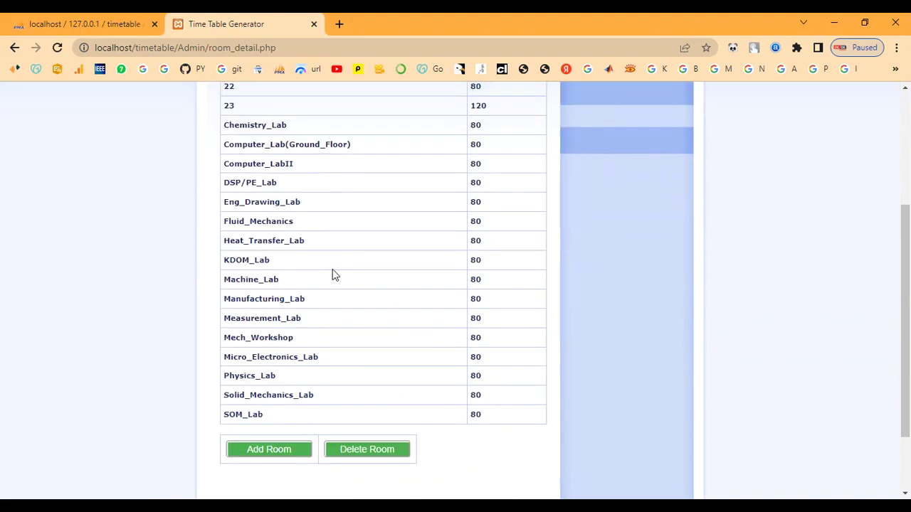
{"action": "scroll", "coordinate": [373, 299], "scroll_direction": "up", "scroll_amount": 4}
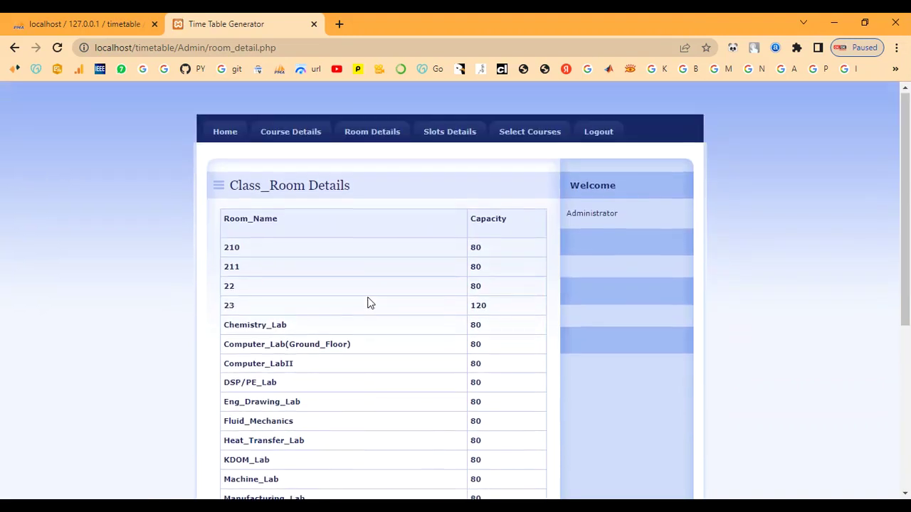
List the course details for the CSE department with the odd semester type
{"action": "left_click", "coordinate": [292, 135]}
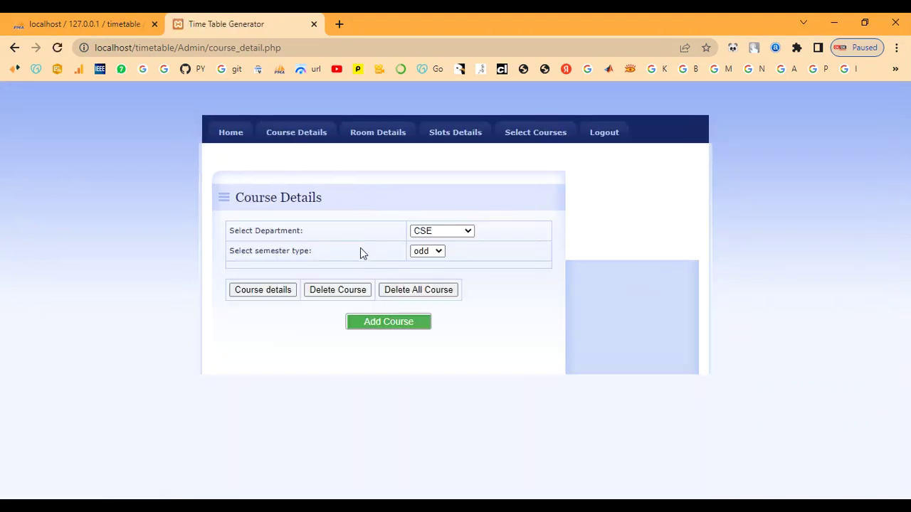
{"action": "left_click", "coordinate": [439, 232]}
{"action": "left_click", "coordinate": [440, 243]}
{"action": "left_click", "coordinate": [435, 250]}
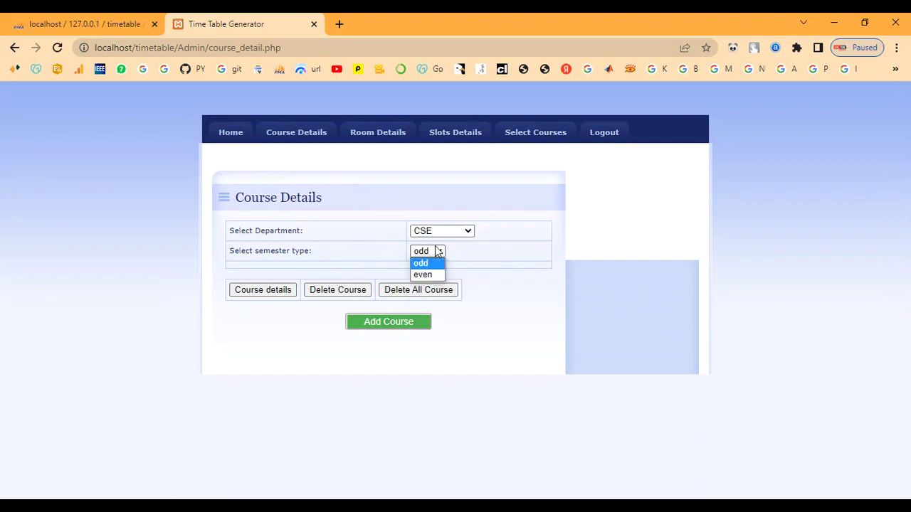
{"action": "left_click", "coordinate": [434, 262]}
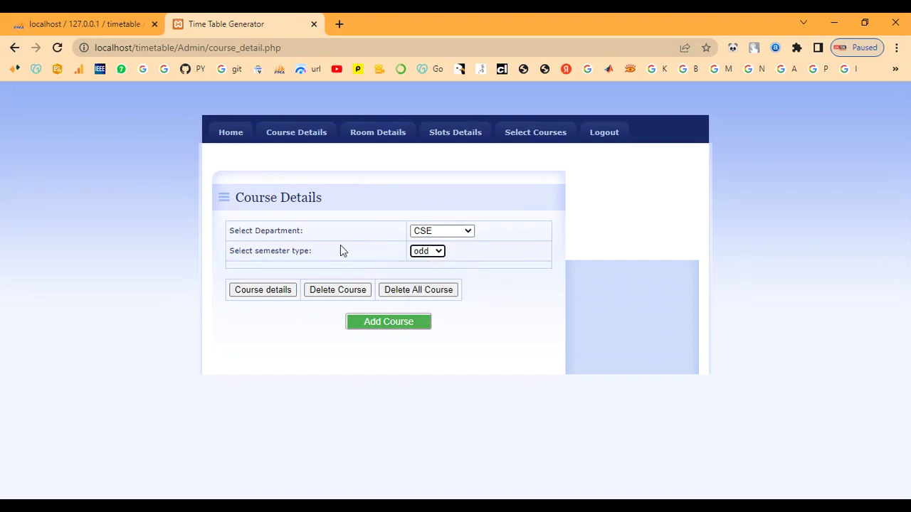
{"action": "left_click", "coordinate": [276, 292]}
Look through the CSE course list for the Information Technology entries and their divisions
{"action": "scroll", "coordinate": [324, 288], "scroll_direction": "down", "scroll_amount": 2}
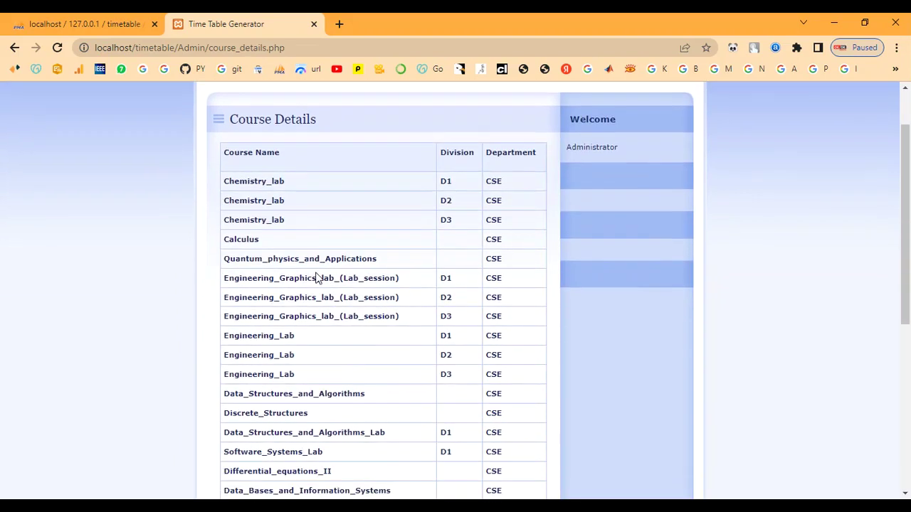
{"action": "scroll", "coordinate": [315, 275], "scroll_direction": "up", "scroll_amount": 2}
{"action": "scroll", "coordinate": [459, 274], "scroll_direction": "down", "scroll_amount": 2}
{"action": "scroll", "coordinate": [459, 276], "scroll_direction": "down", "scroll_amount": 4}
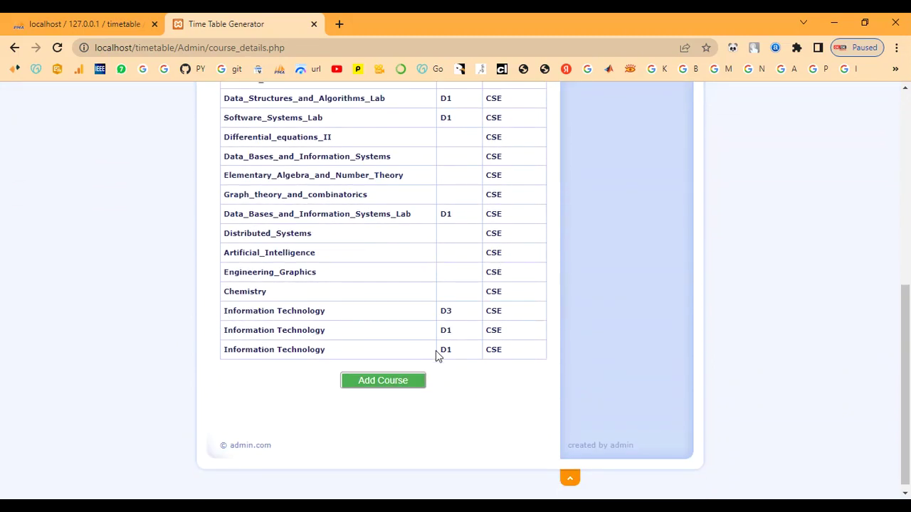
{"action": "scroll", "coordinate": [427, 364], "scroll_direction": "up", "scroll_amount": 1}
{"action": "scroll", "coordinate": [427, 363], "scroll_direction": "up", "scroll_amount": 5}
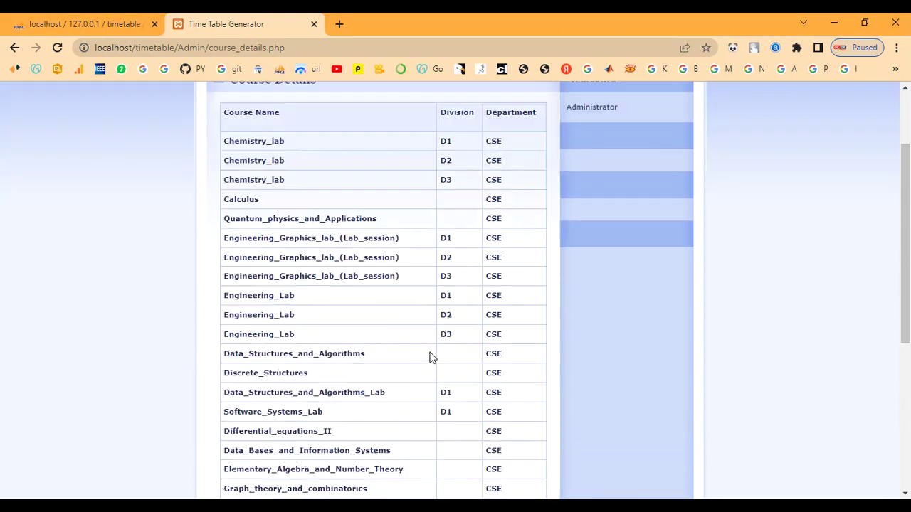
Review the existing rooms and their capacities in the room details
{"action": "left_click", "coordinate": [293, 136]}
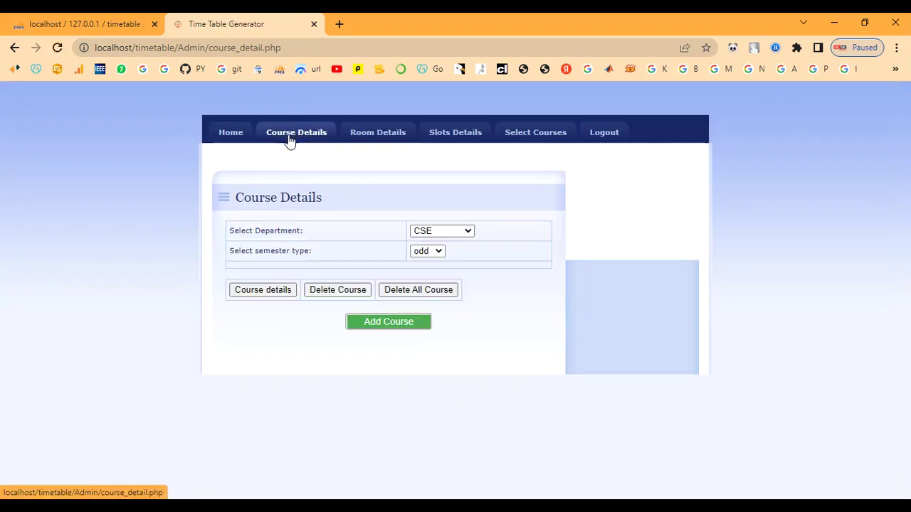
{"action": "left_click", "coordinate": [368, 136]}
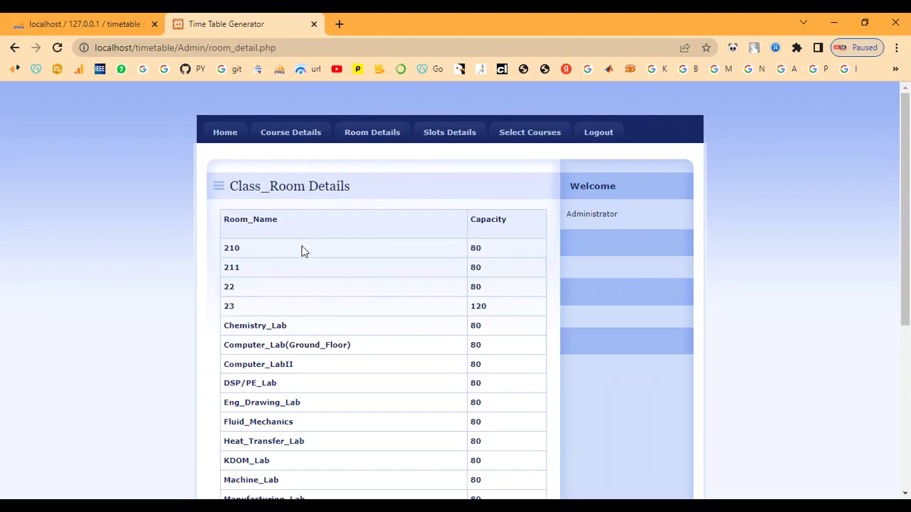
{"action": "scroll", "coordinate": [358, 299], "scroll_direction": "down", "scroll_amount": 5}
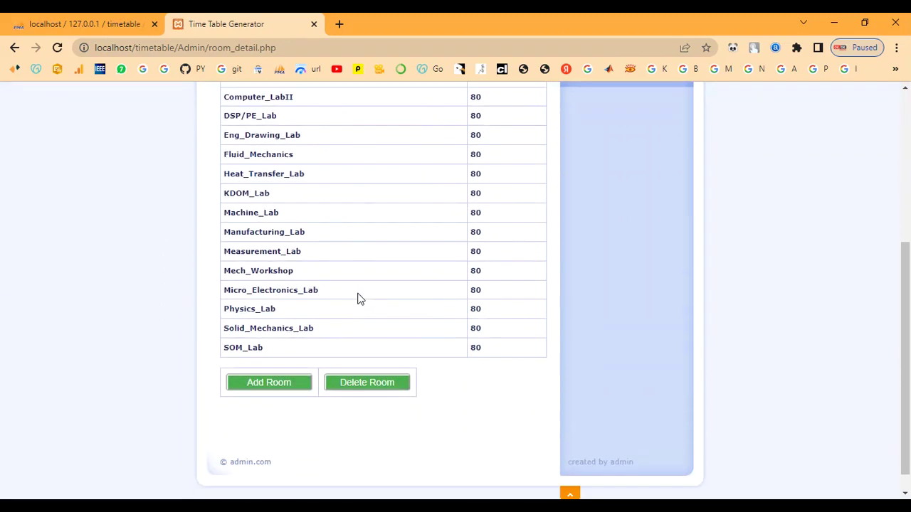
{"action": "scroll", "coordinate": [358, 297], "scroll_direction": "up", "scroll_amount": 5}
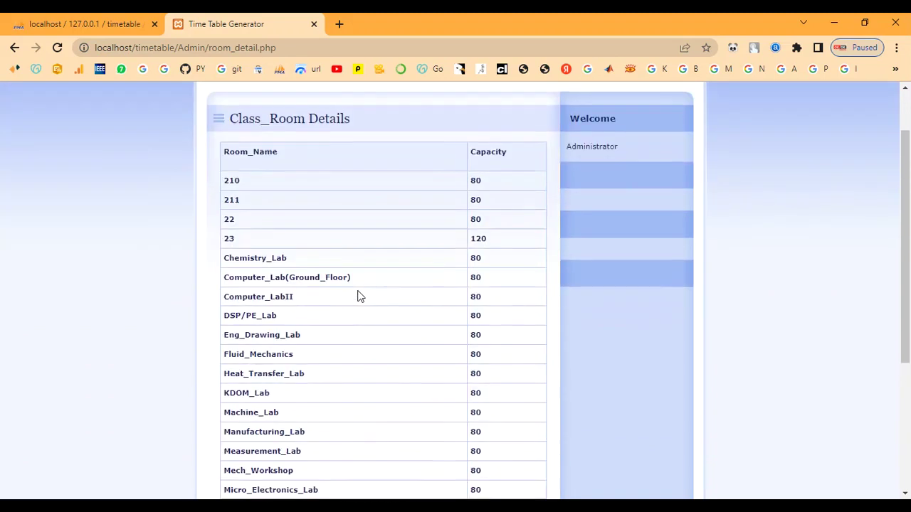
Try to create a room named IT LAB with a capacity of 60 and check the room list for it
{"action": "scroll", "coordinate": [358, 297], "scroll_direction": "down", "scroll_amount": 5}
{"action": "left_click", "coordinate": [278, 384]}
{"action": "left_click", "coordinate": [333, 233]}
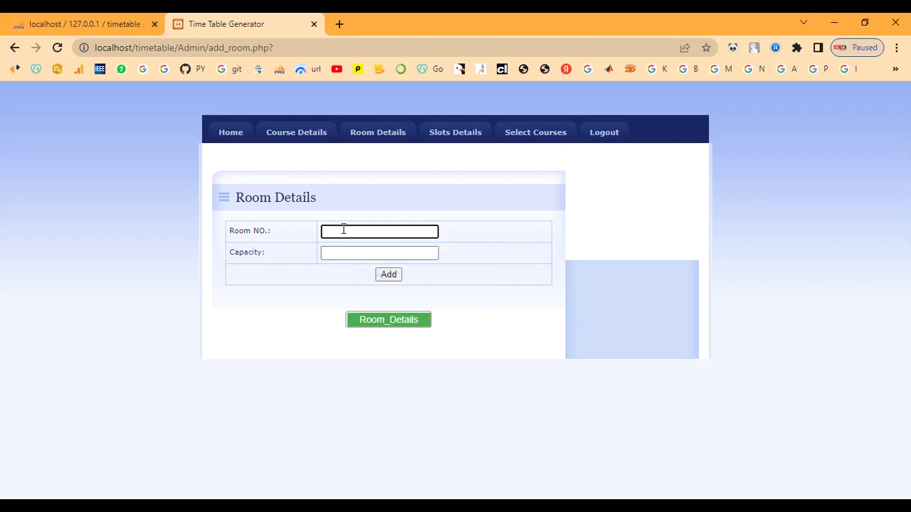
{"action": "type", "text": "I"}
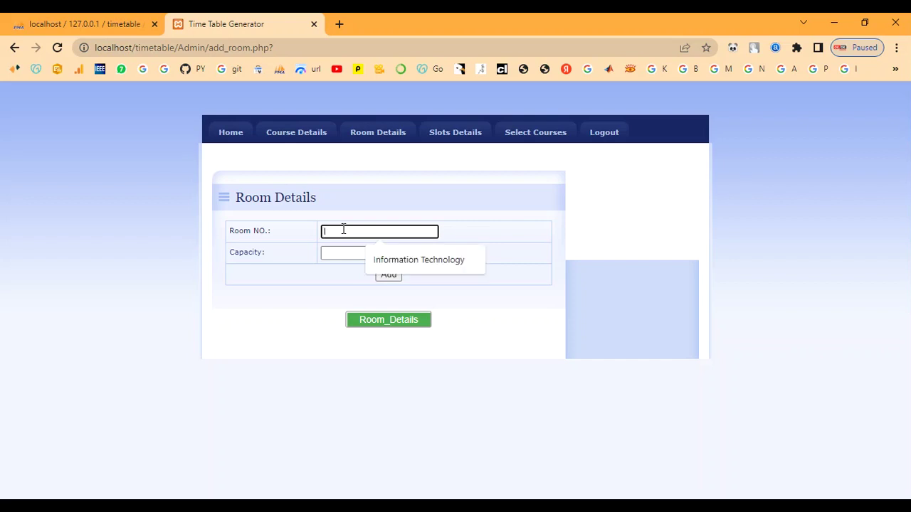
{"action": "type", "text": "T LAB"}
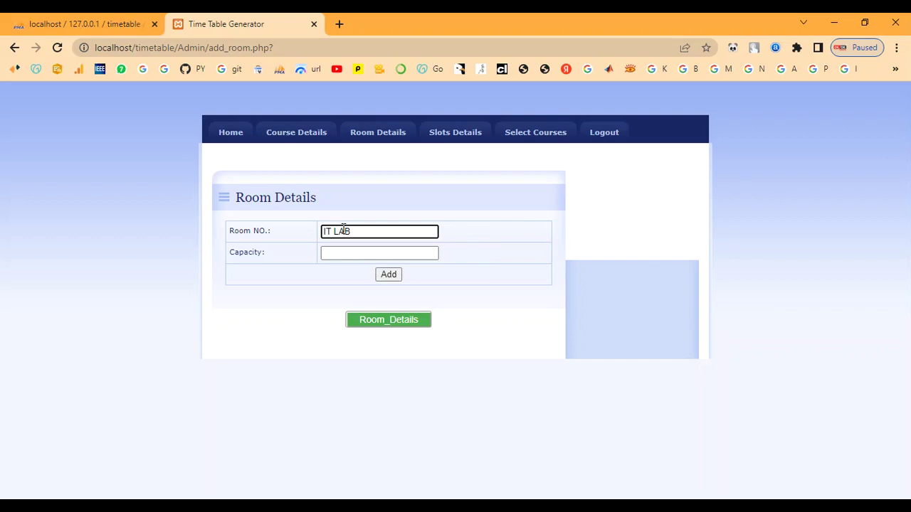
{"action": "left_click", "coordinate": [330, 251]}
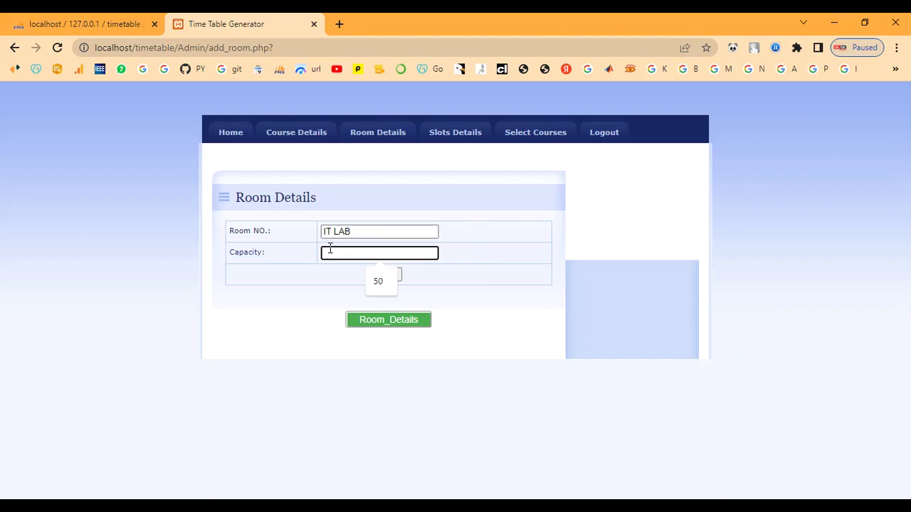
{"action": "type", "text": "60"}
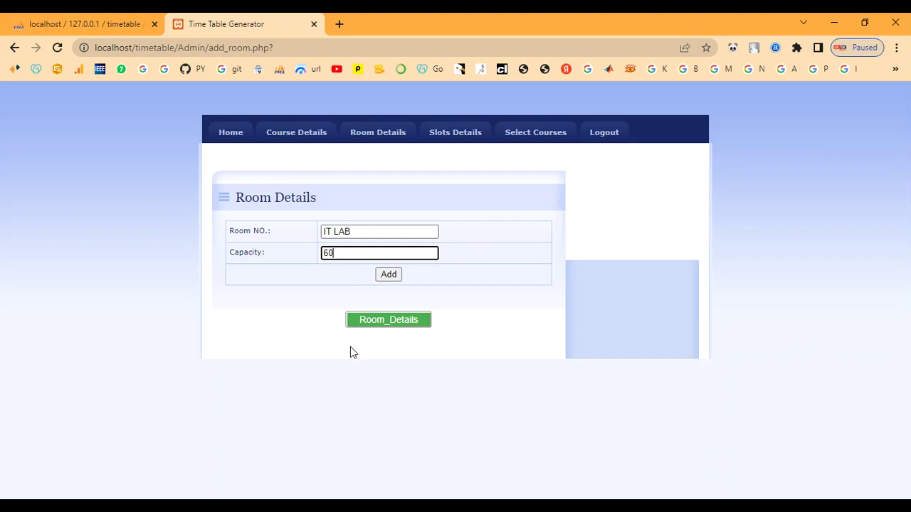
{"action": "left_click", "coordinate": [385, 325]}
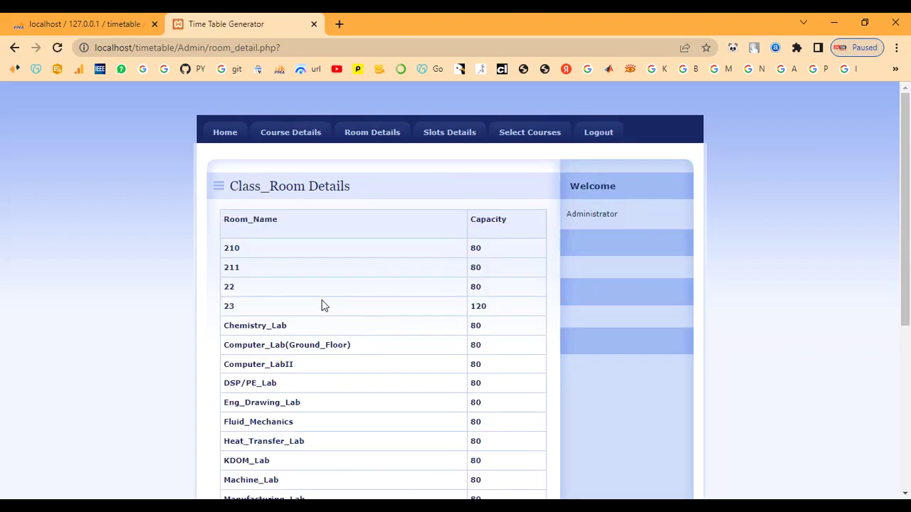
{"action": "scroll", "coordinate": [307, 264], "scroll_direction": "down", "scroll_amount": 5}
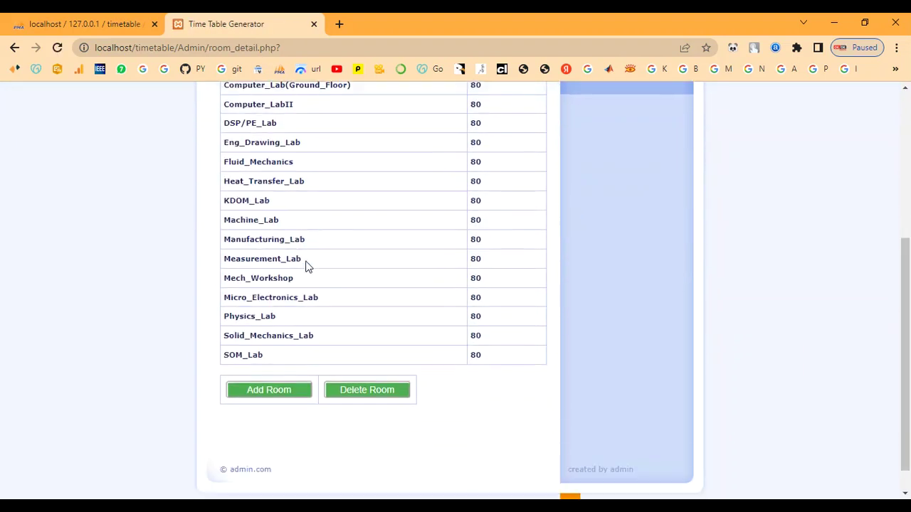
Add a new room named IT LABS with a capacity of 60
{"action": "left_click", "coordinate": [262, 363]}
{"action": "left_click", "coordinate": [338, 233]}
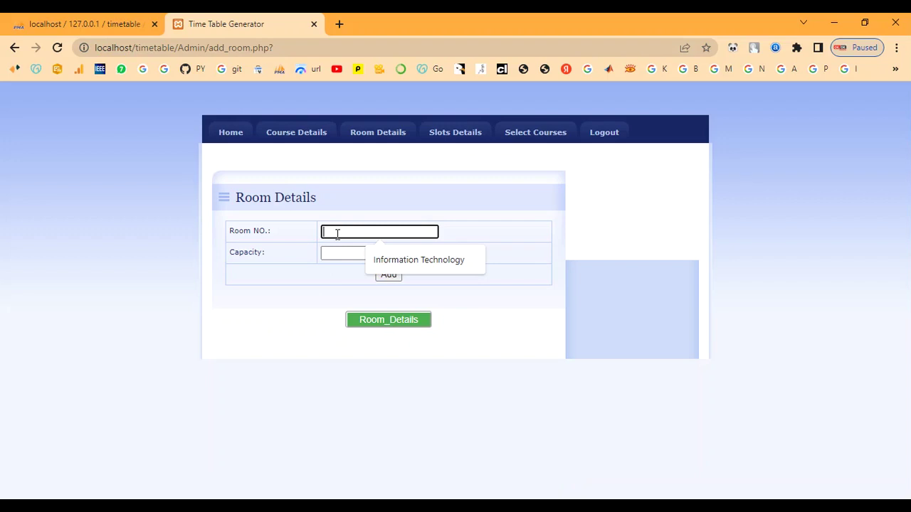
{"action": "type", "text": "IT"}
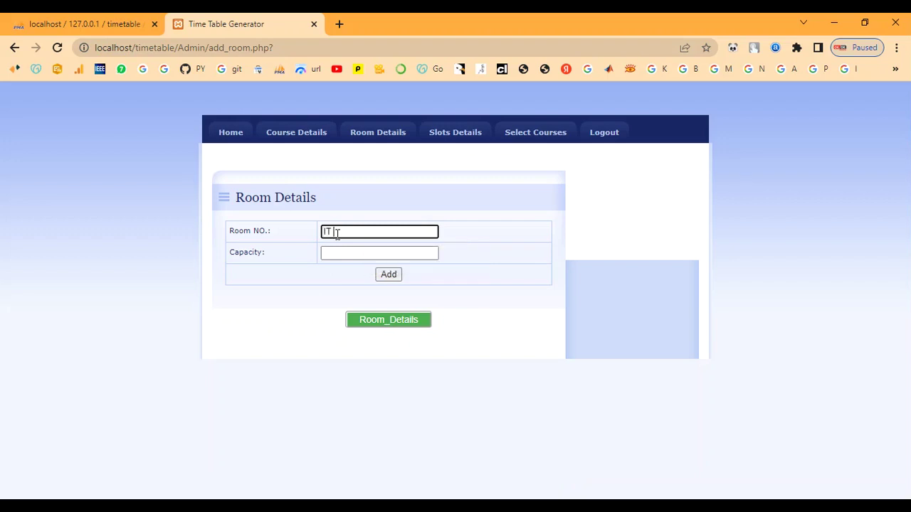
{"action": "type", "text": " LABS"}
{"action": "key", "text": "Tab"}
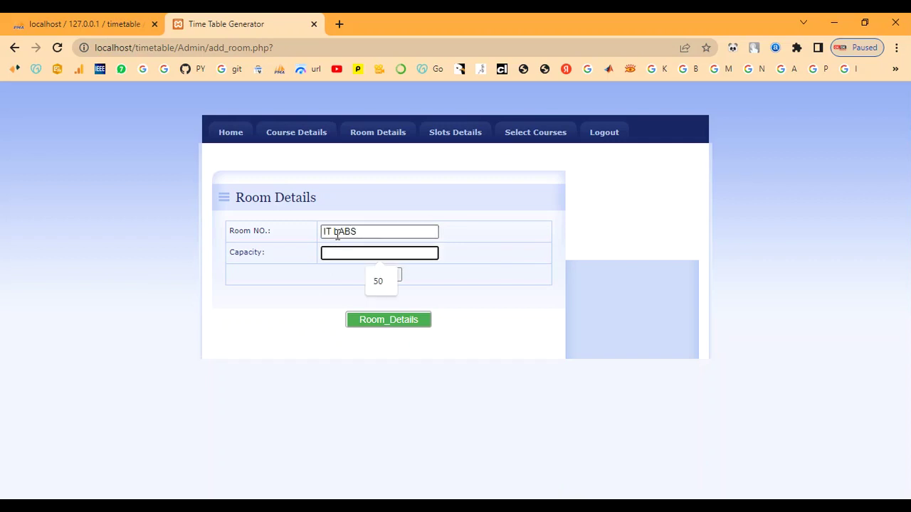
{"action": "type", "text": "60"}
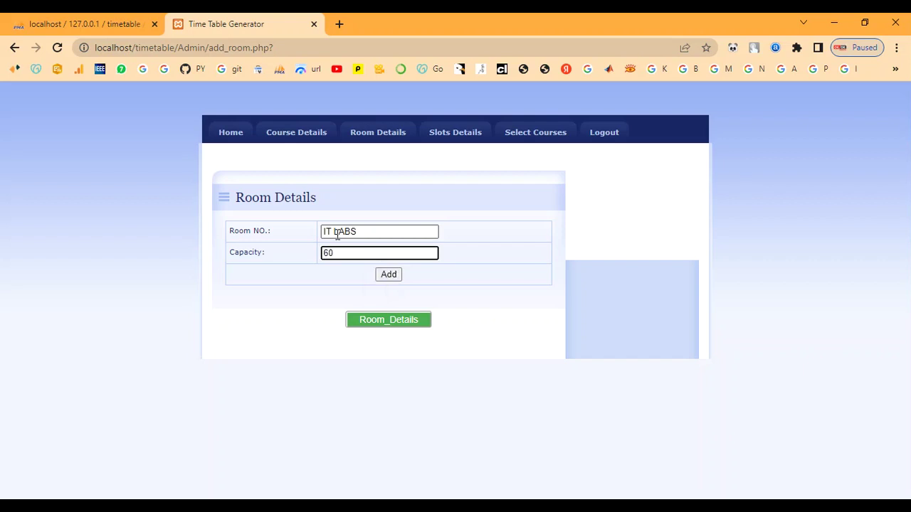
{"action": "left_click", "coordinate": [384, 277]}
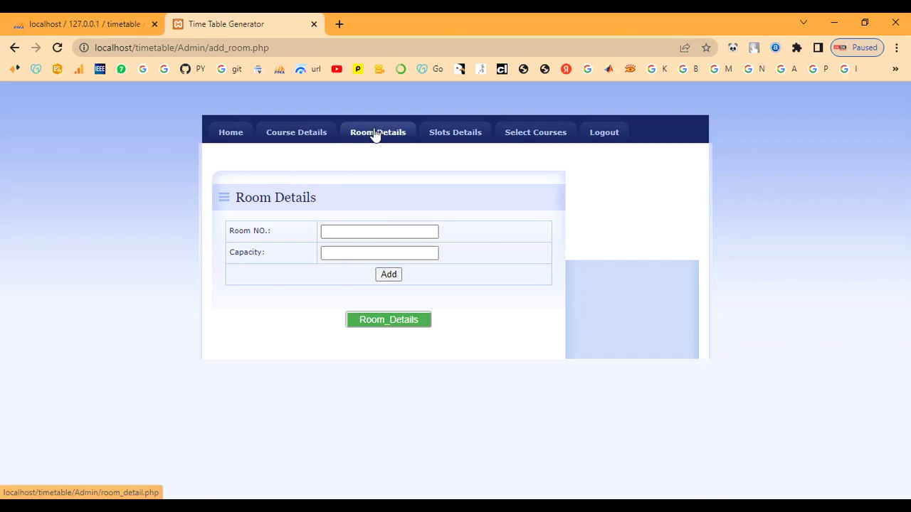
Check the room list for the IT LABS entry and its capacity
{"action": "left_click", "coordinate": [397, 324]}
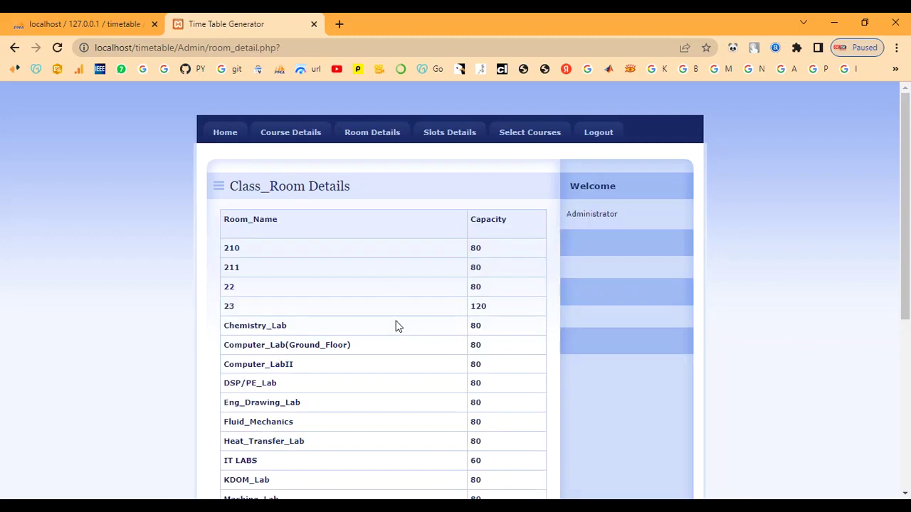
{"action": "scroll", "coordinate": [283, 286], "scroll_direction": "down", "scroll_amount": 3}
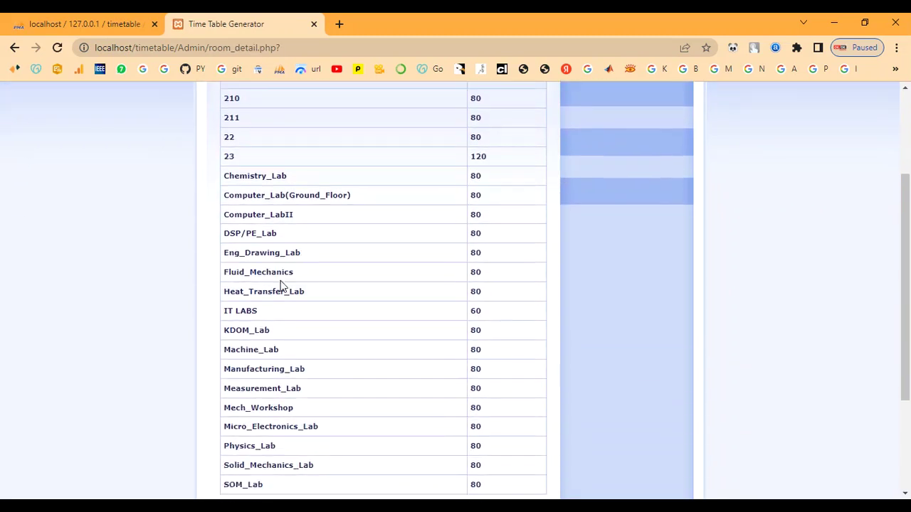
{"action": "scroll", "coordinate": [281, 286], "scroll_direction": "down", "scroll_amount": 1}
{"action": "left_click_drag", "start_coordinate": [223, 262], "coordinate": [257, 260]}
{"action": "left_click", "coordinate": [474, 260]}
{"action": "double_click", "coordinate": [474, 260]}
{"action": "scroll", "coordinate": [463, 270], "scroll_direction": "down", "scroll_amount": 2}
{"action": "scroll", "coordinate": [463, 270], "scroll_direction": "up", "scroll_amount": 6}
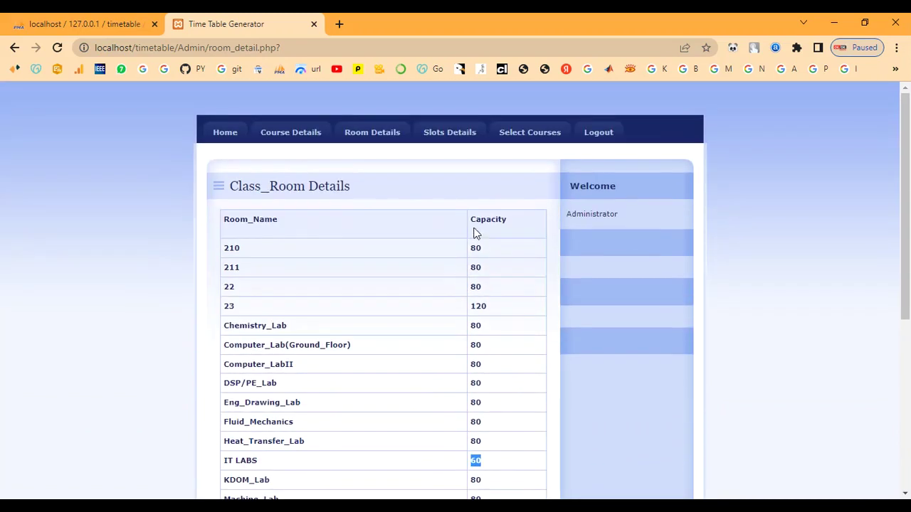
Review the existing time slots, then start a new slot entry and choose S13 as its slot
{"action": "left_click", "coordinate": [440, 139]}
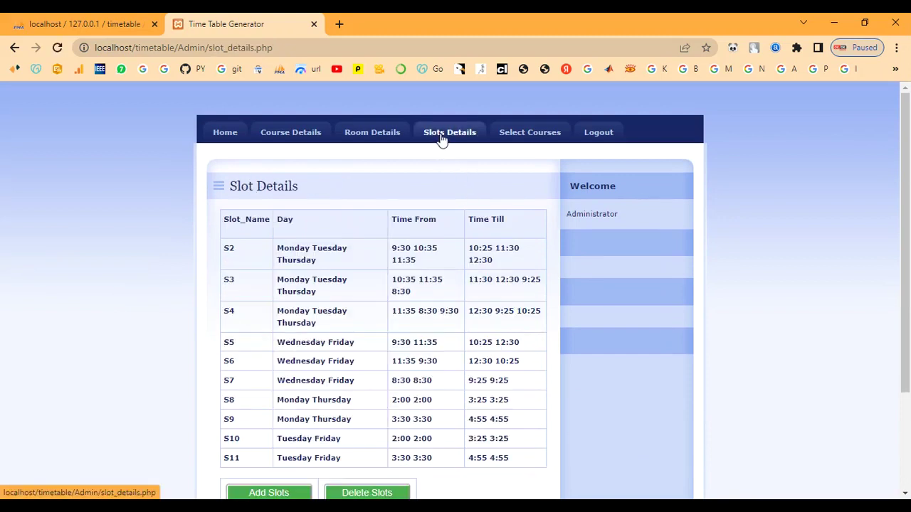
{"action": "scroll", "coordinate": [416, 205], "scroll_direction": "down", "scroll_amount": 3}
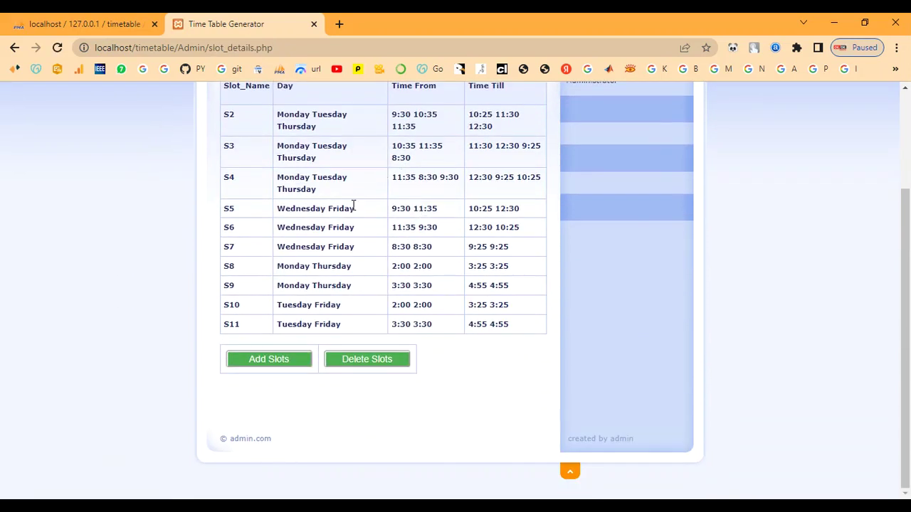
{"action": "scroll", "coordinate": [306, 201], "scroll_direction": "up", "scroll_amount": 1}
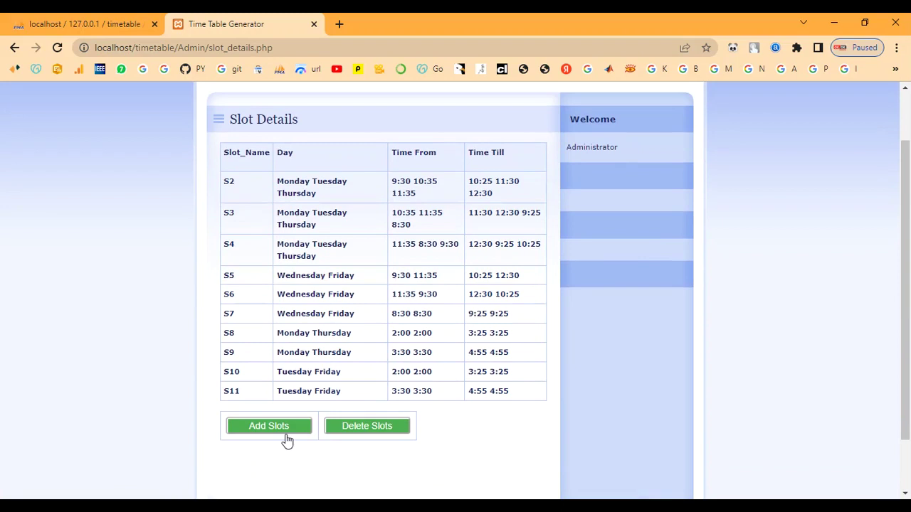
{"action": "left_click", "coordinate": [285, 431]}
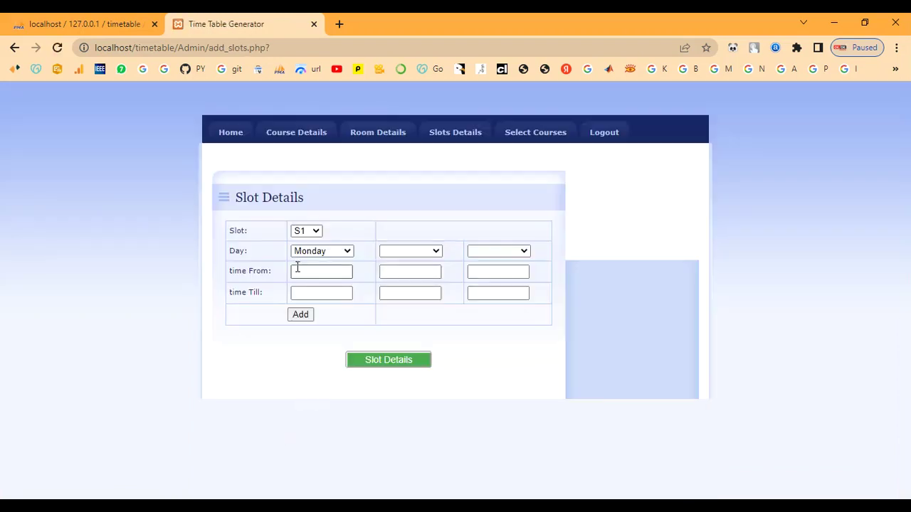
{"action": "left_click", "coordinate": [306, 233]}
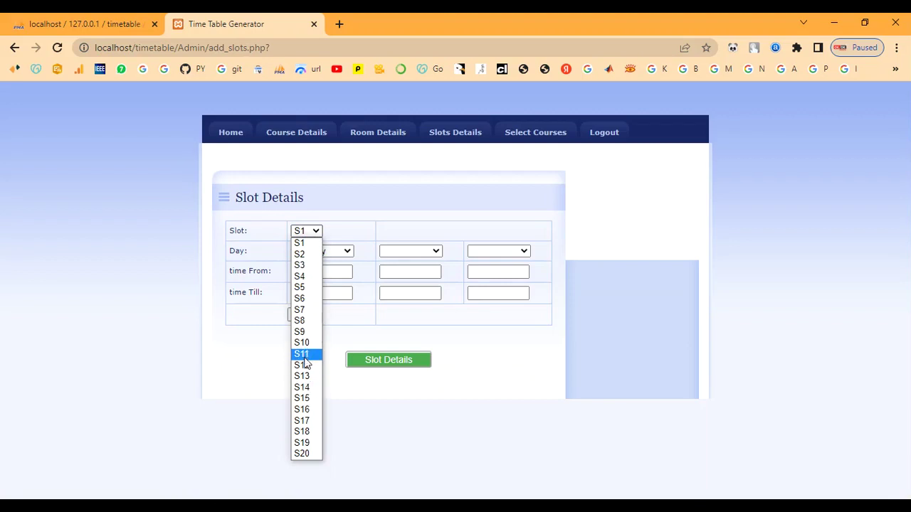
{"action": "left_click", "coordinate": [308, 383]}
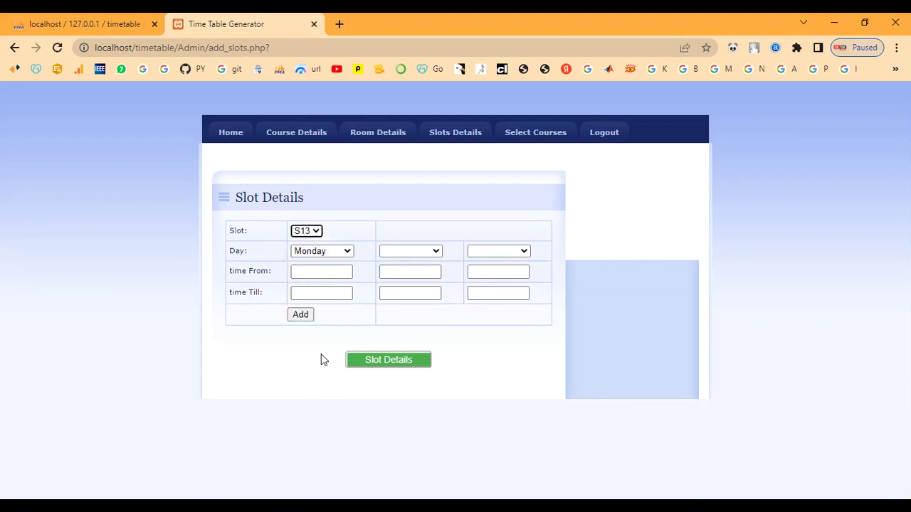
Assign Monday, Wednesday and Friday as the three days of slot S13
{"action": "left_click", "coordinate": [323, 253]}
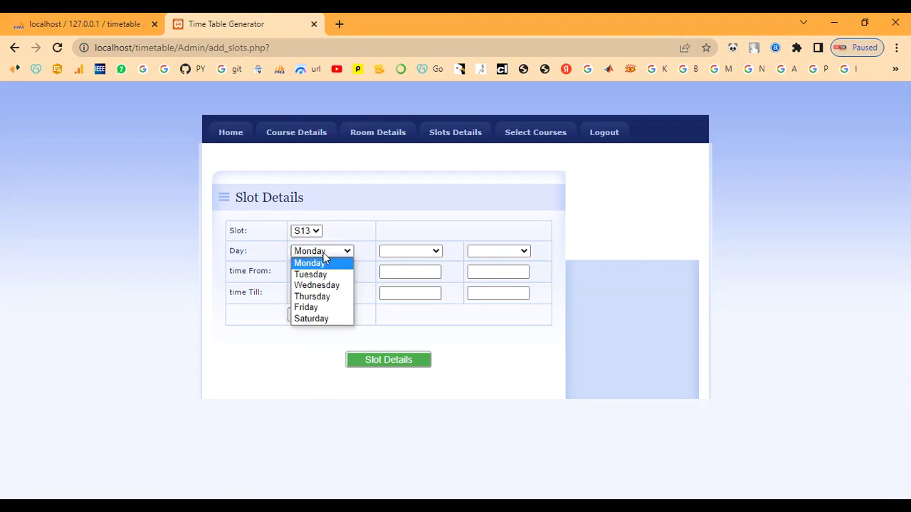
{"action": "left_click", "coordinate": [311, 264]}
{"action": "left_click", "coordinate": [402, 252]}
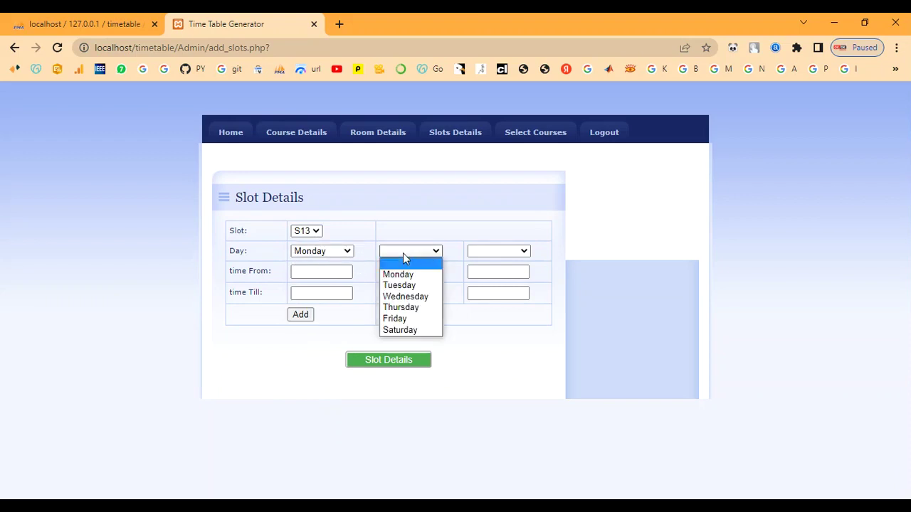
{"action": "left_click", "coordinate": [405, 296]}
{"action": "left_click", "coordinate": [474, 255]}
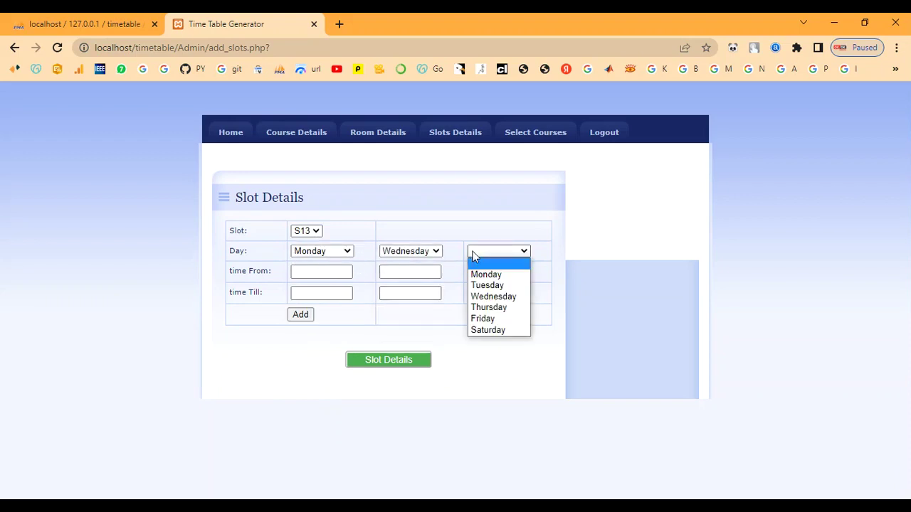
{"action": "left_click", "coordinate": [483, 318]}
Set Monday's start time to 10.00 and the end time to 2.00 for all three days
{"action": "left_click", "coordinate": [327, 273]}
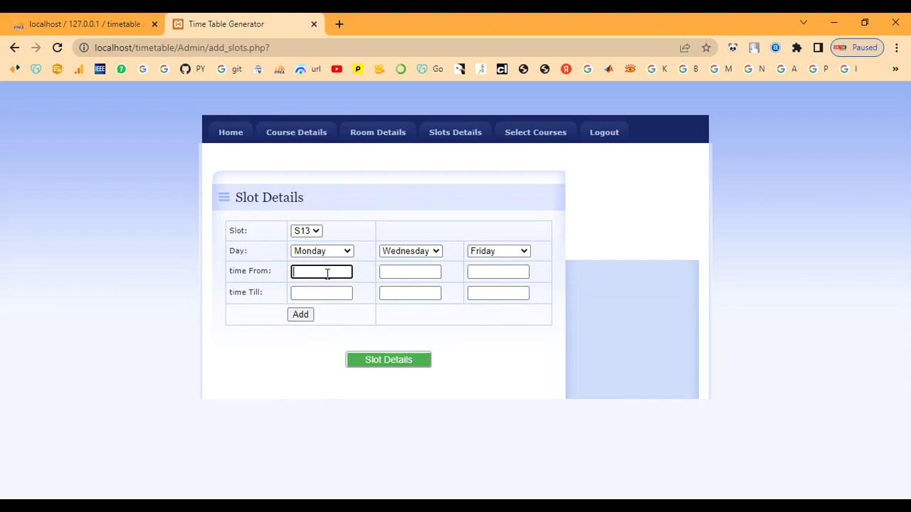
{"action": "type", "text": "10.00"}
{"action": "left_click", "coordinate": [308, 293]}
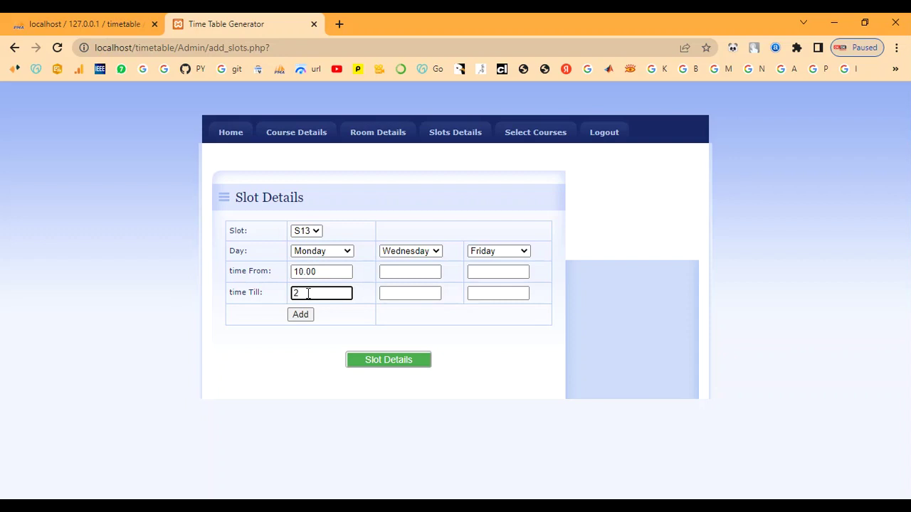
{"action": "type", "text": "00"}
{"action": "key", "text": "Tab"}
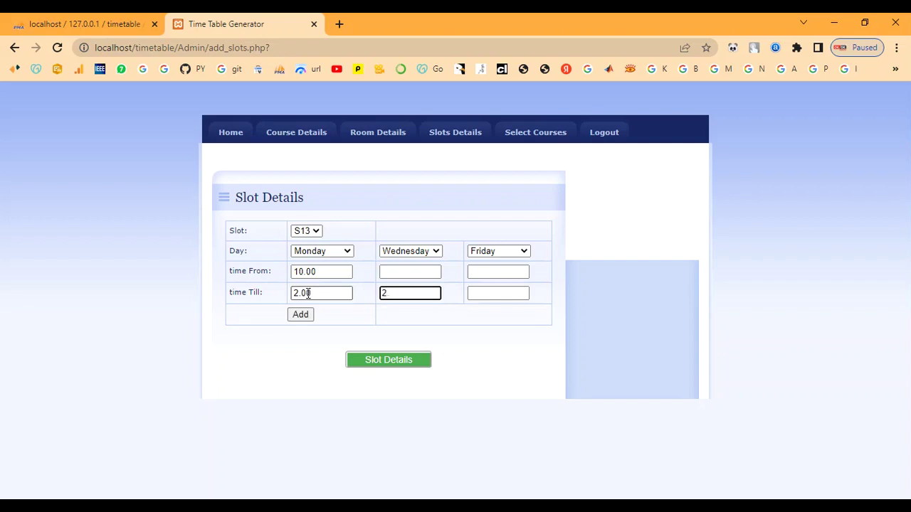
{"action": "key", "text": "Tab"}
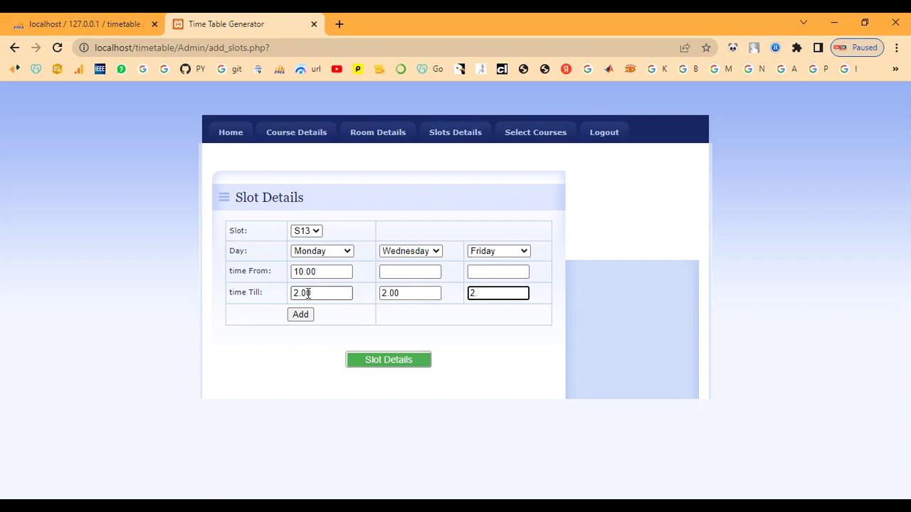
{"action": "type", "text": "2.00"}
Set the Wednesday and Friday start times to 10.00 and add the slot
{"action": "left_click", "coordinate": [384, 271]}
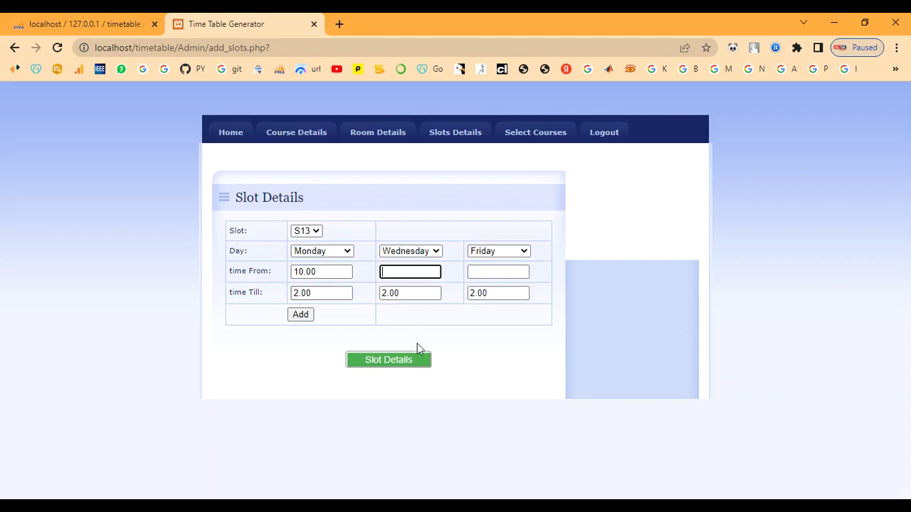
{"action": "type", "text": "10.00"}
{"action": "key", "text": "Tab"}
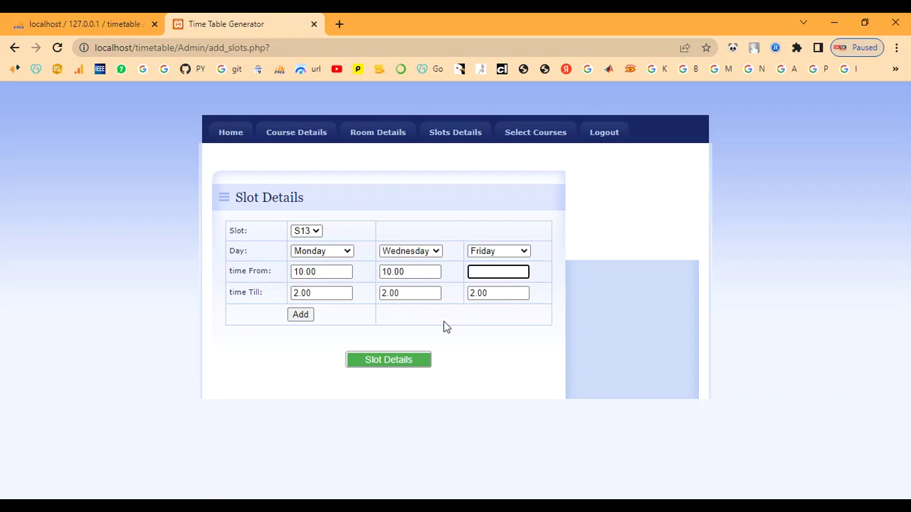
{"action": "type", "text": "10.00"}
{"action": "left_click", "coordinate": [302, 316]}
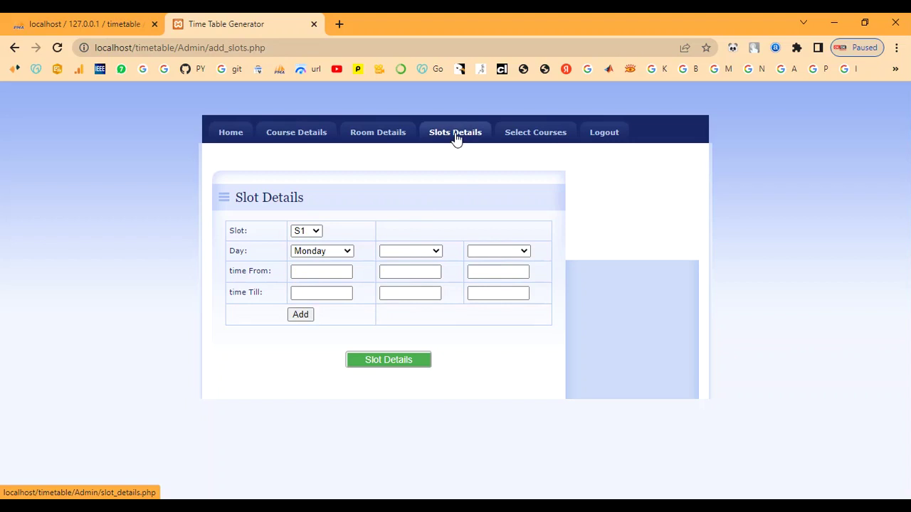
Check the slot list for the S13 entry with its days and times
{"action": "left_click", "coordinate": [403, 360]}
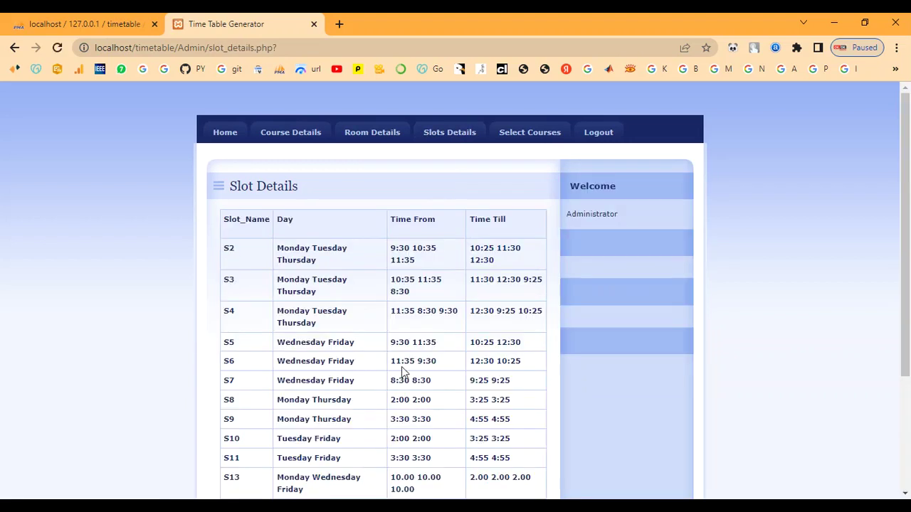
{"action": "scroll", "coordinate": [358, 296], "scroll_direction": "down", "scroll_amount": 2}
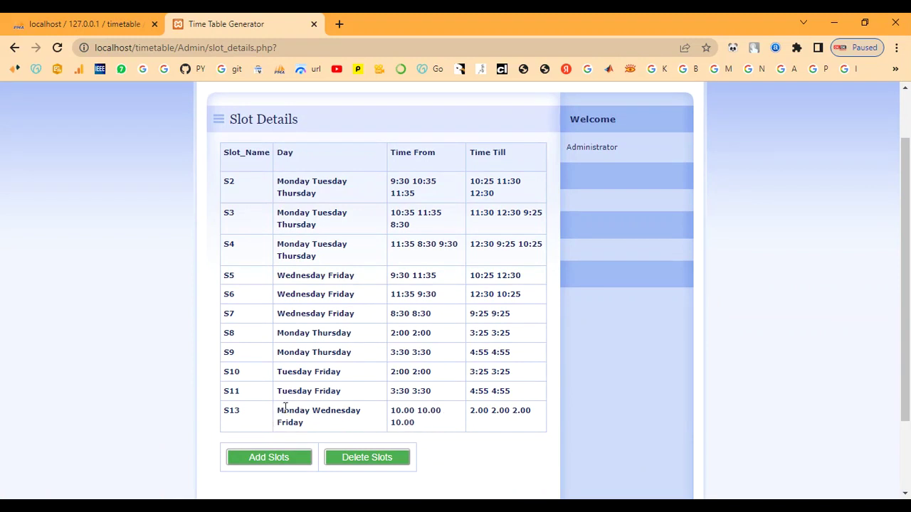
{"action": "left_click_drag", "start_coordinate": [277, 410], "coordinate": [474, 427]}
{"action": "scroll", "coordinate": [382, 378], "scroll_direction": "up", "scroll_amount": 1}
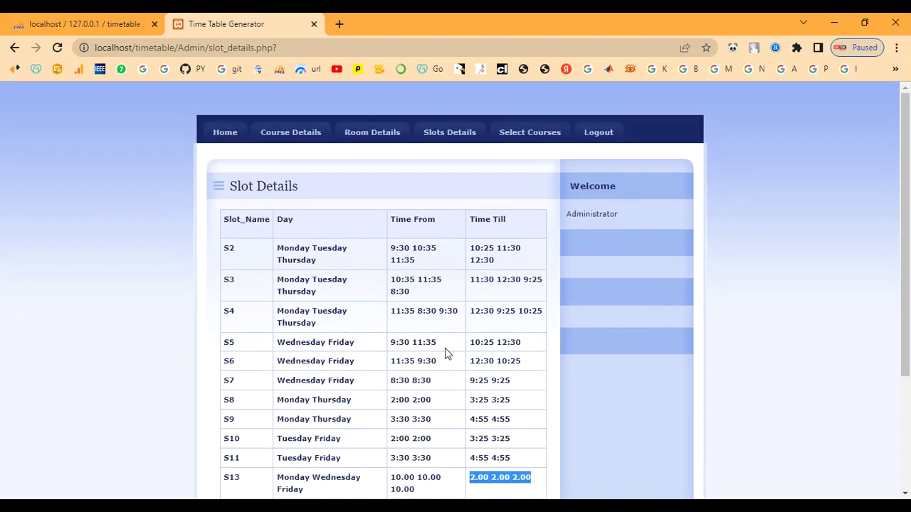
Select all odd semester courses, then generate the time table and open the class timetables for printing
{"action": "left_click", "coordinate": [528, 134]}
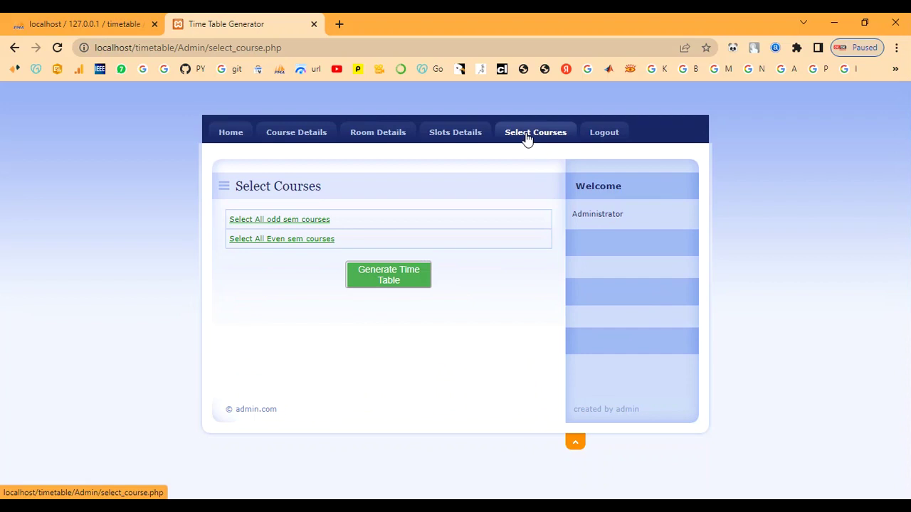
{"action": "left_click", "coordinate": [274, 220]}
{"action": "left_click", "coordinate": [572, 127]}
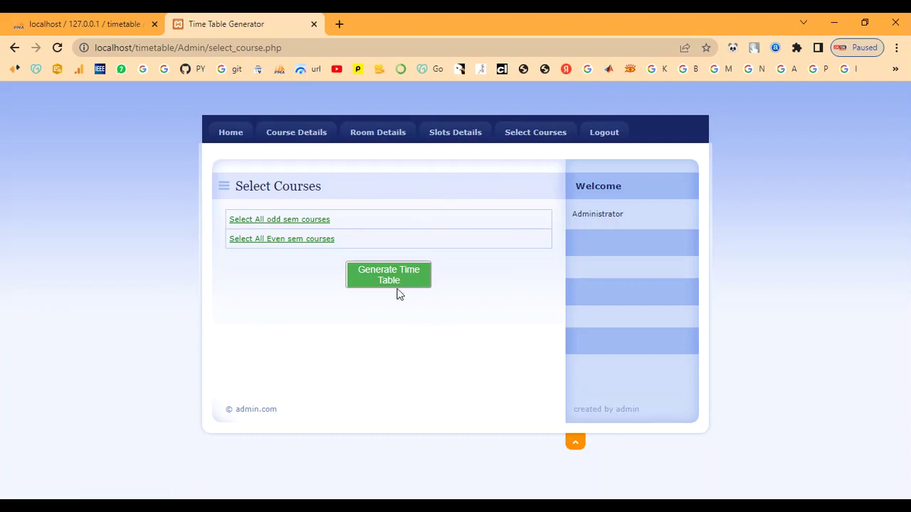
{"action": "left_click", "coordinate": [398, 288]}
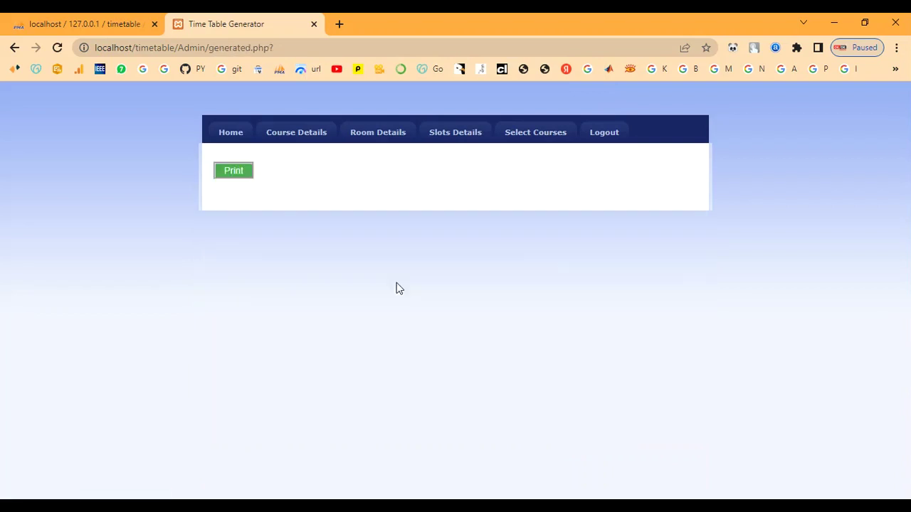
{"action": "left_click", "coordinate": [236, 174]}
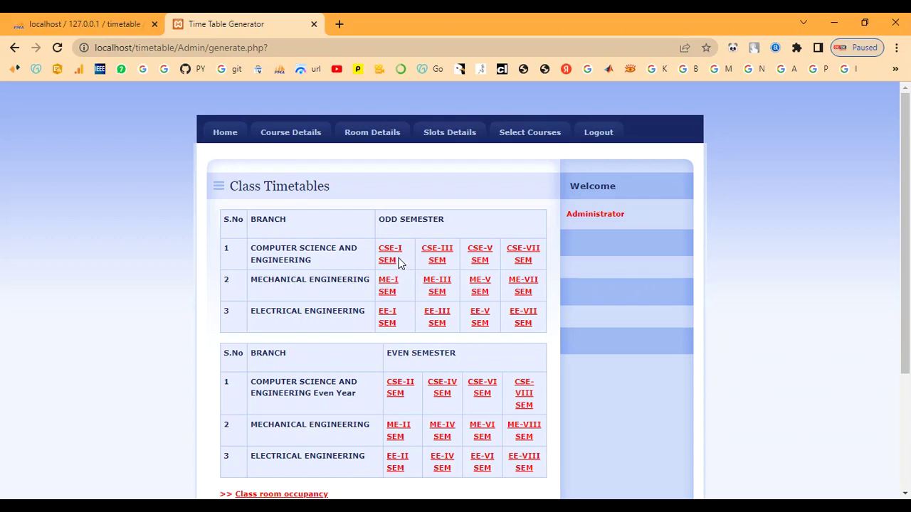
View the CSE-I semester class timetable and return to the class timetables overview
{"action": "scroll", "coordinate": [382, 348], "scroll_direction": "down", "scroll_amount": 1}
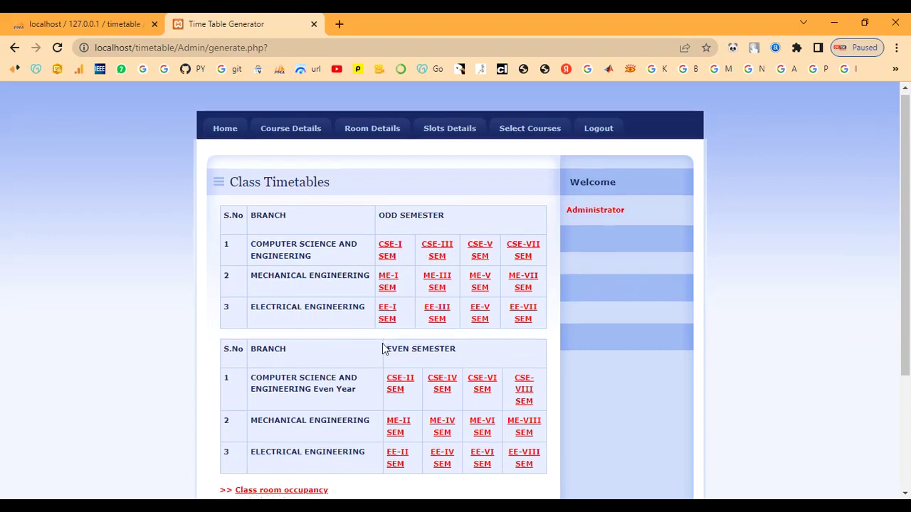
{"action": "left_click", "coordinate": [388, 194]}
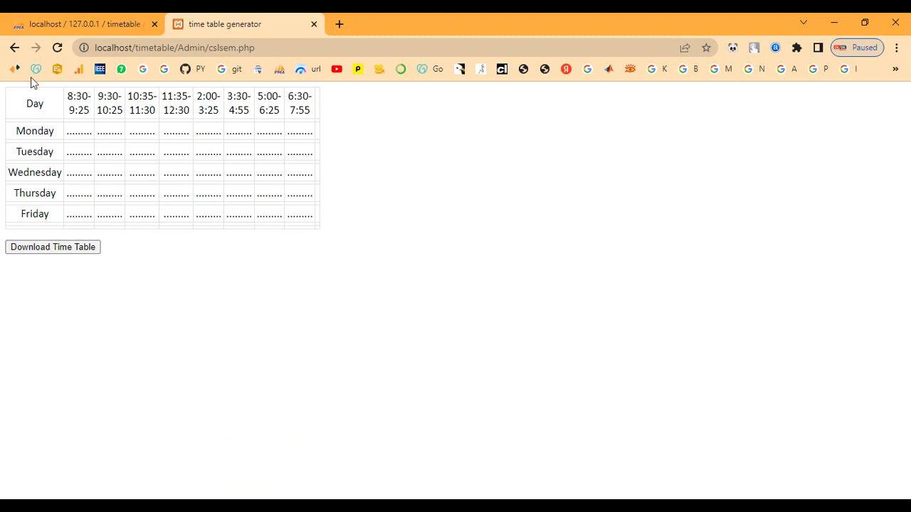
{"action": "left_click", "coordinate": [15, 47]}
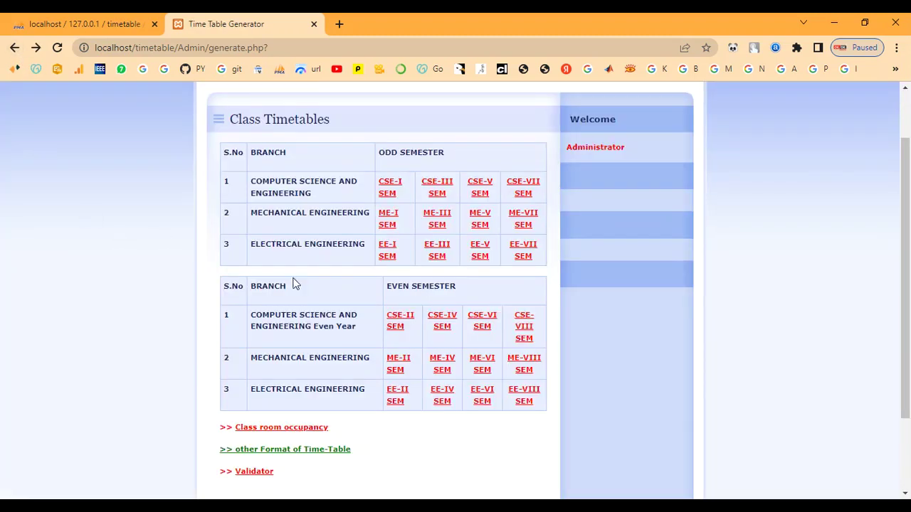
Examine the columns of the CSE-II semester timetable in the other time-table format, and return to the overview
{"action": "left_click", "coordinate": [302, 451]}
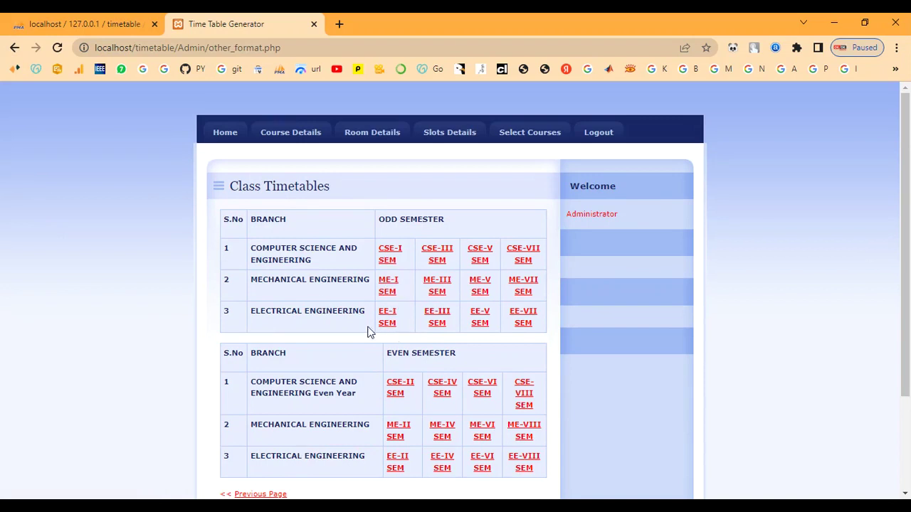
{"action": "left_click", "coordinate": [397, 395]}
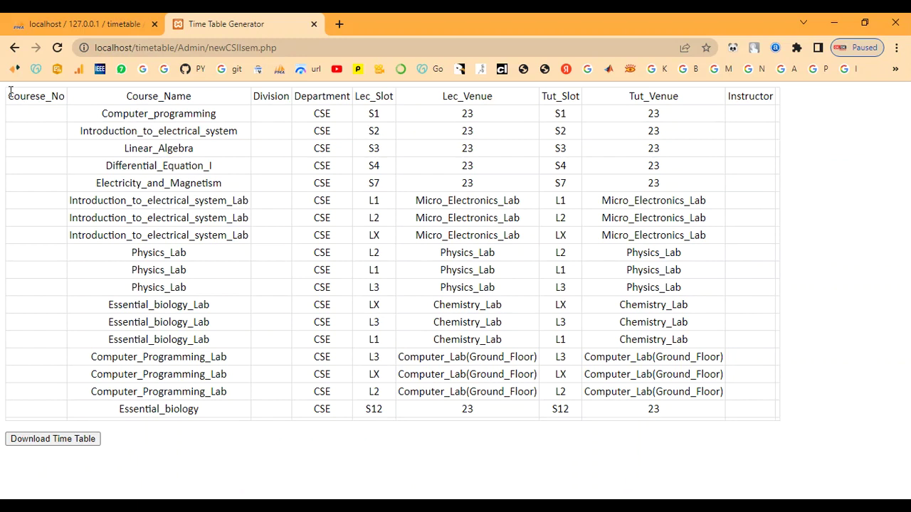
{"action": "left_click_drag", "start_coordinate": [10, 91], "coordinate": [60, 97]}
{"action": "left_click_drag", "start_coordinate": [127, 96], "coordinate": [203, 106]}
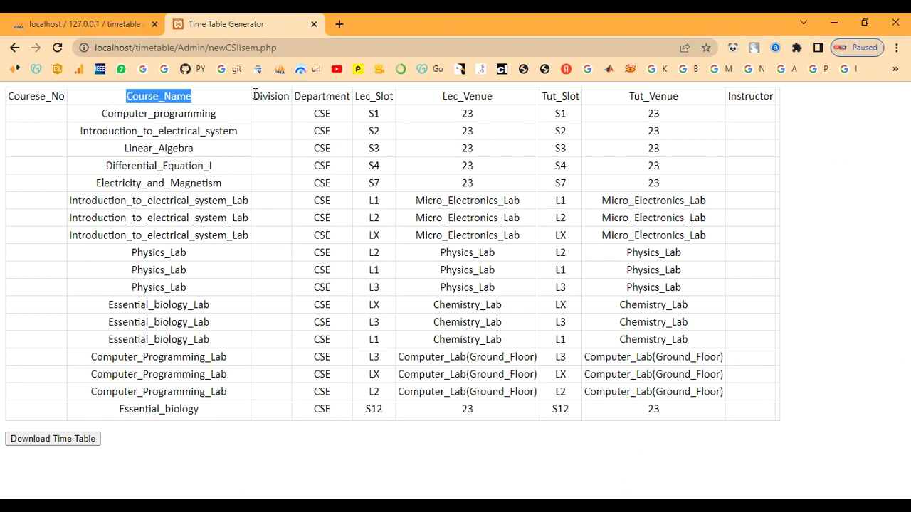
{"action": "left_click_drag", "start_coordinate": [255, 95], "coordinate": [306, 102]}
{"action": "left_click", "coordinate": [350, 100]}
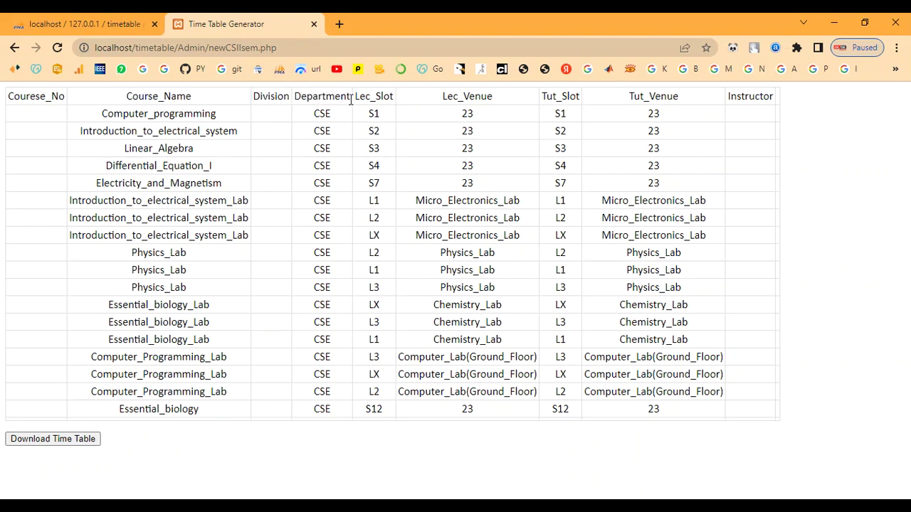
{"action": "double_click", "coordinate": [384, 98]}
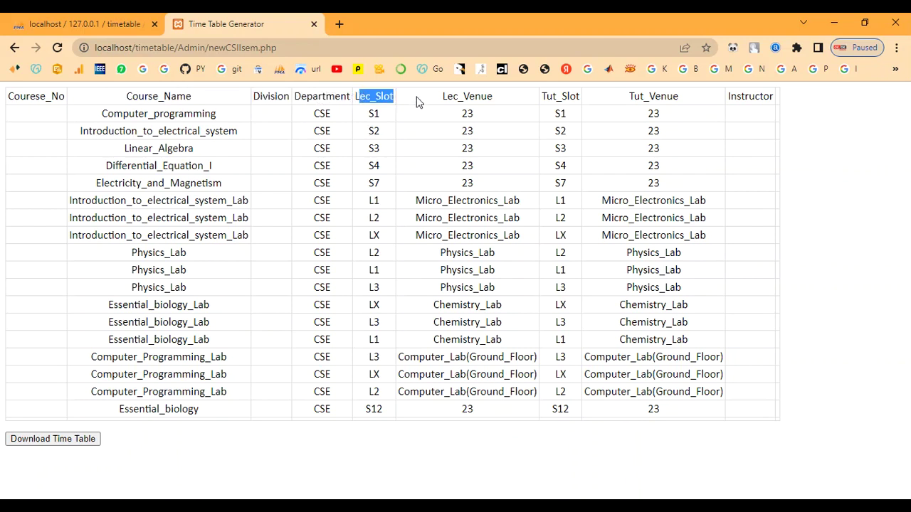
{"action": "left_click", "coordinate": [495, 103]}
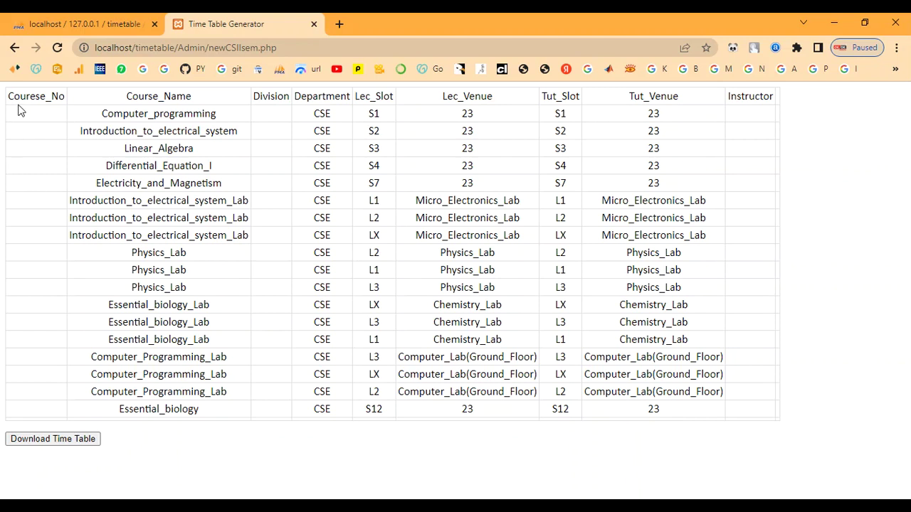
{"action": "left_click", "coordinate": [12, 50]}
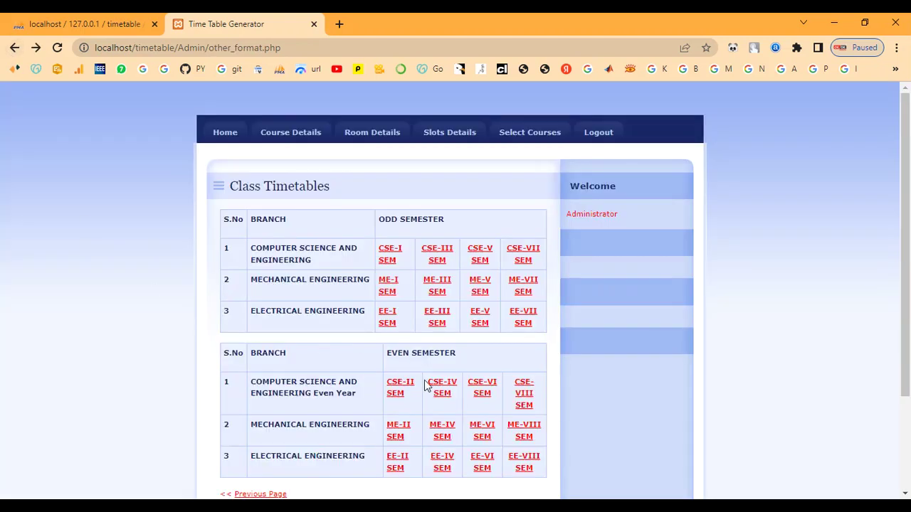
View the CSE-IV, CSE-VI and CSE-VIII semester timetables in the other format
{"action": "scroll", "coordinate": [425, 385], "scroll_direction": "down", "scroll_amount": 1}
{"action": "left_click", "coordinate": [441, 327]}
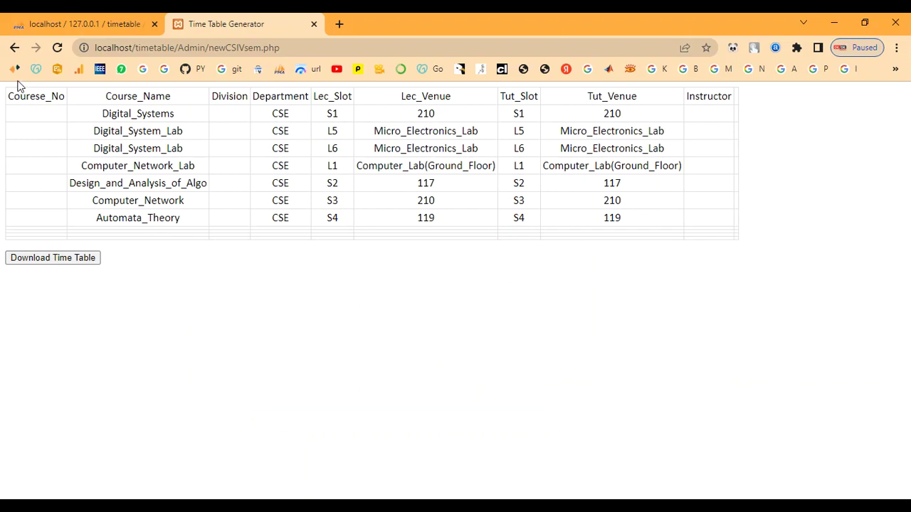
{"action": "left_click", "coordinate": [14, 48]}
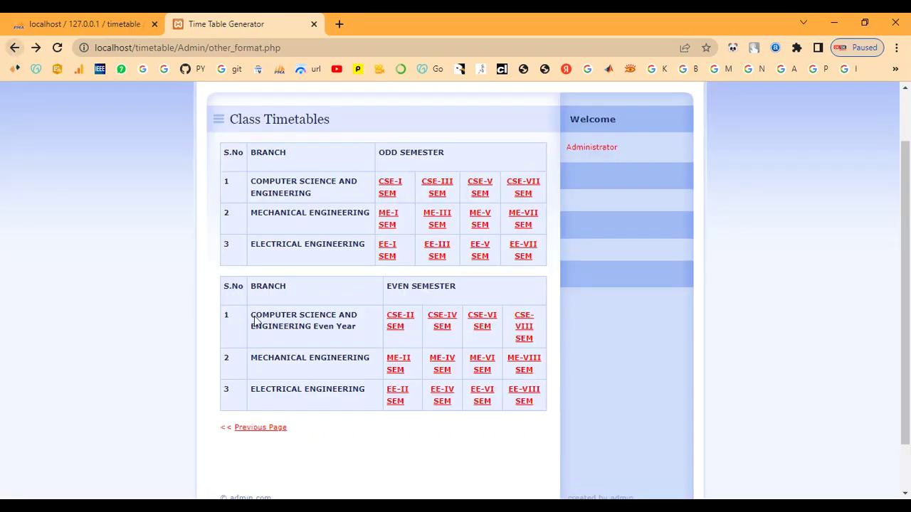
{"action": "left_click", "coordinate": [482, 327]}
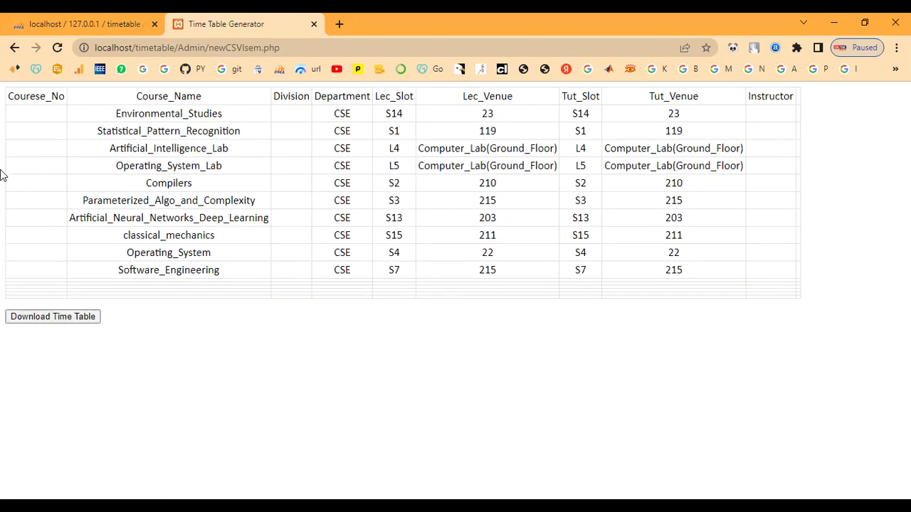
{"action": "left_click", "coordinate": [14, 49]}
{"action": "left_click", "coordinate": [512, 333]}
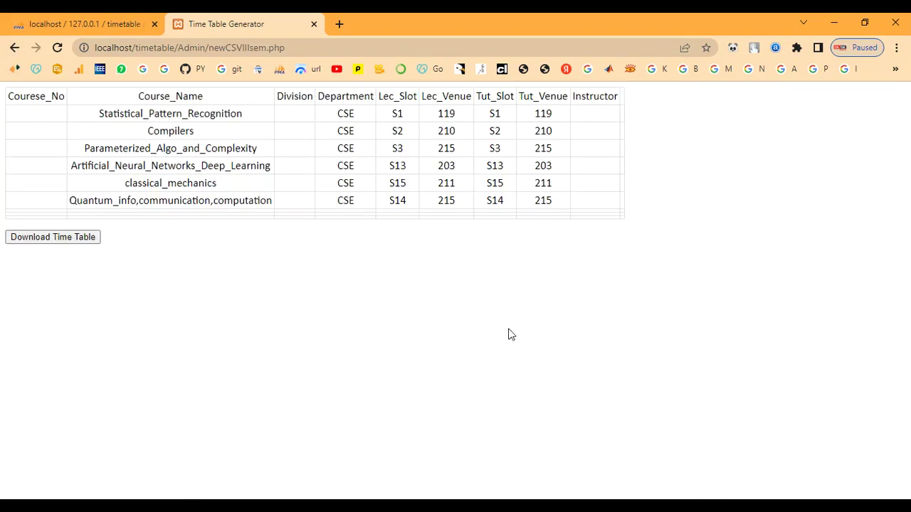